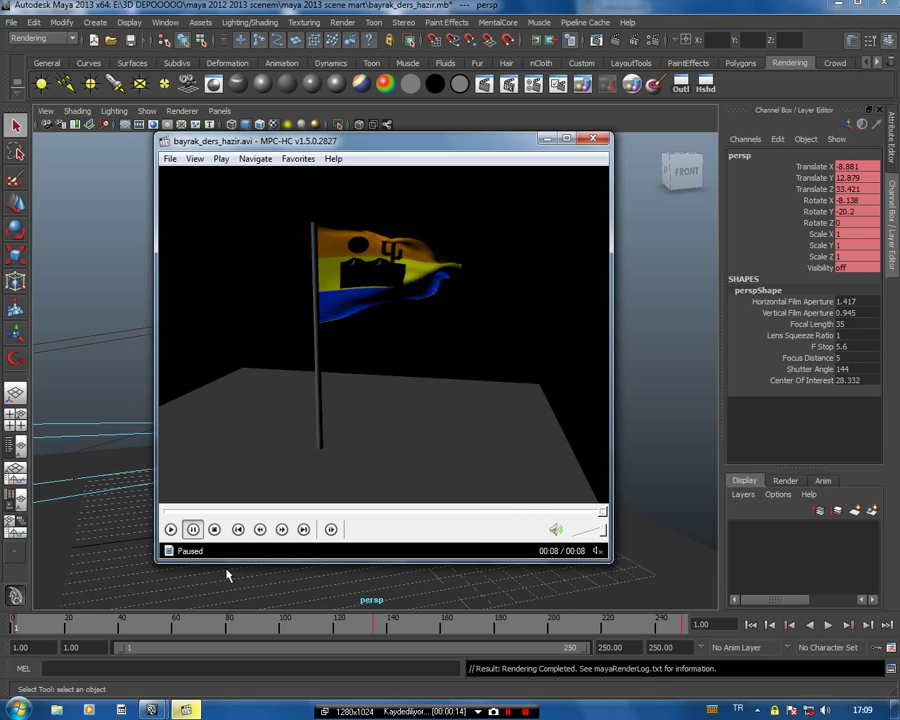
Play the finished flag animation bayrak_ders_hazir.avi and close the video player
click(172, 530)
click(593, 138)
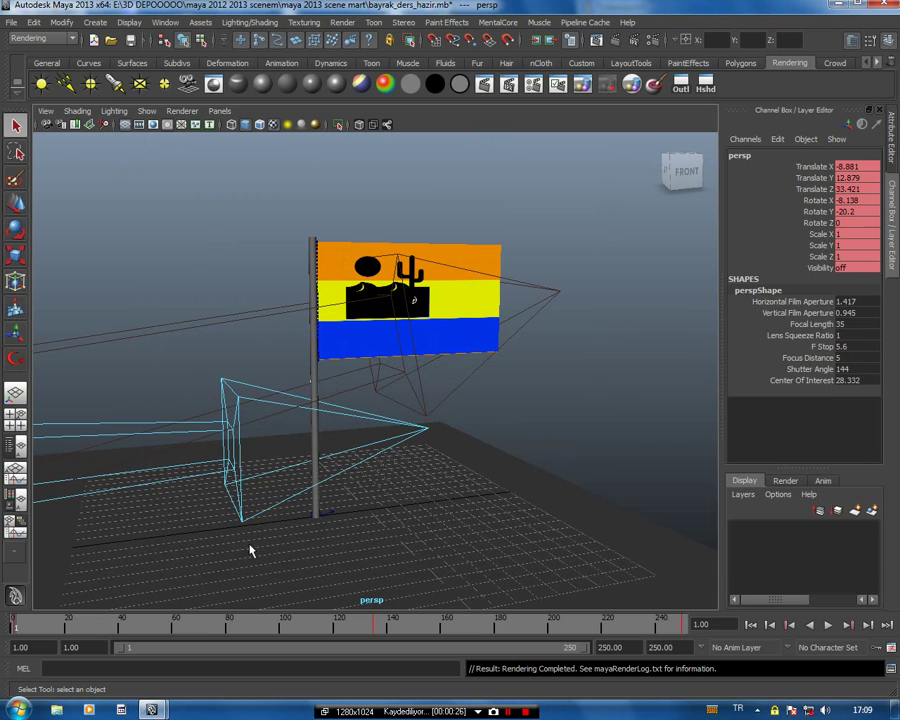
Create a new empty scene without saving the changes to the current one
click(11, 22)
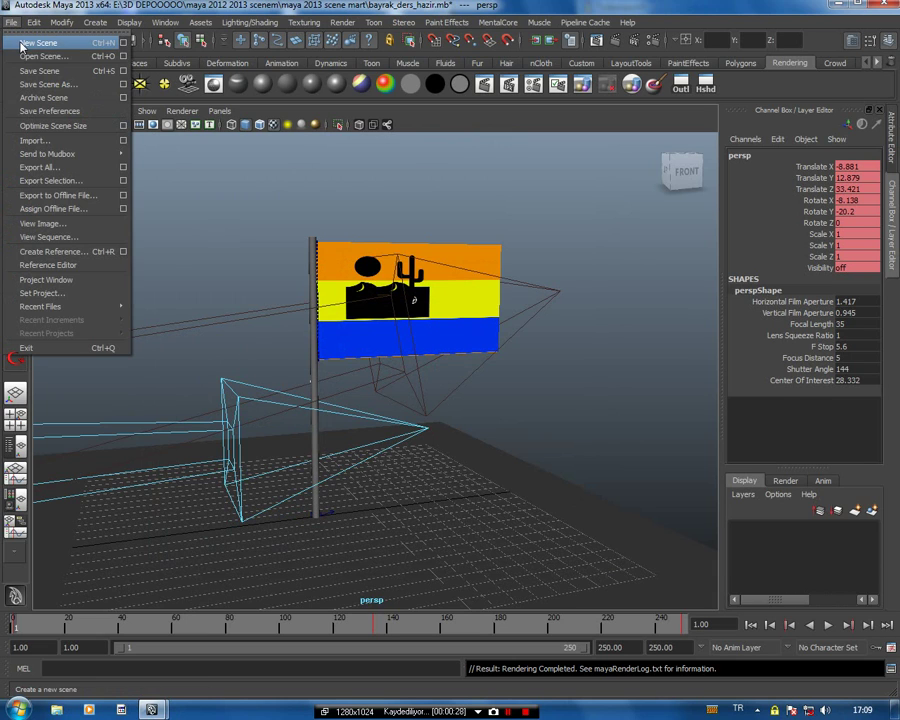
click(22, 45)
click(442, 361)
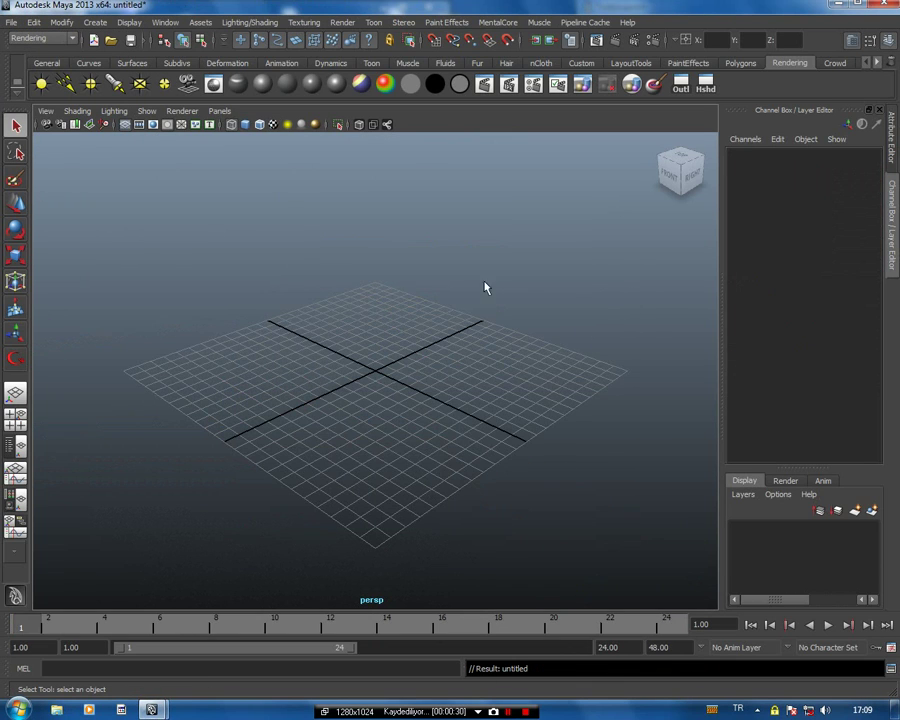
mouse_move(460, 376)
alt+mouse_down()
mouse_move(480, 366)
mouse_move(452, 378)
alt+mouse_up()
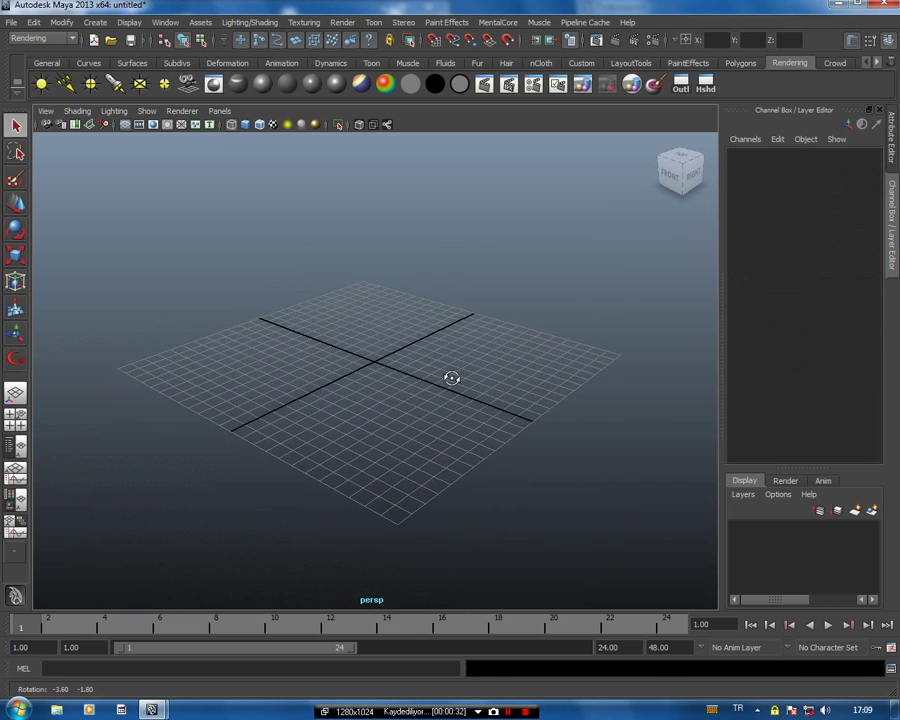
Open the recent scene bayrak_ders.mb without saving the untitled scene
click(11, 23)
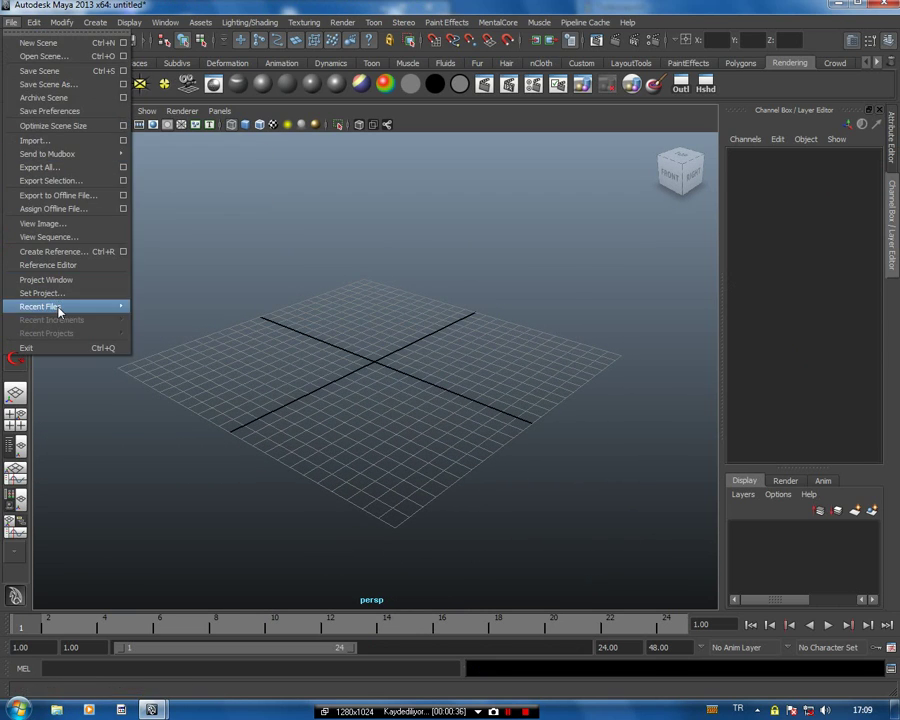
mouse_move(60, 307)
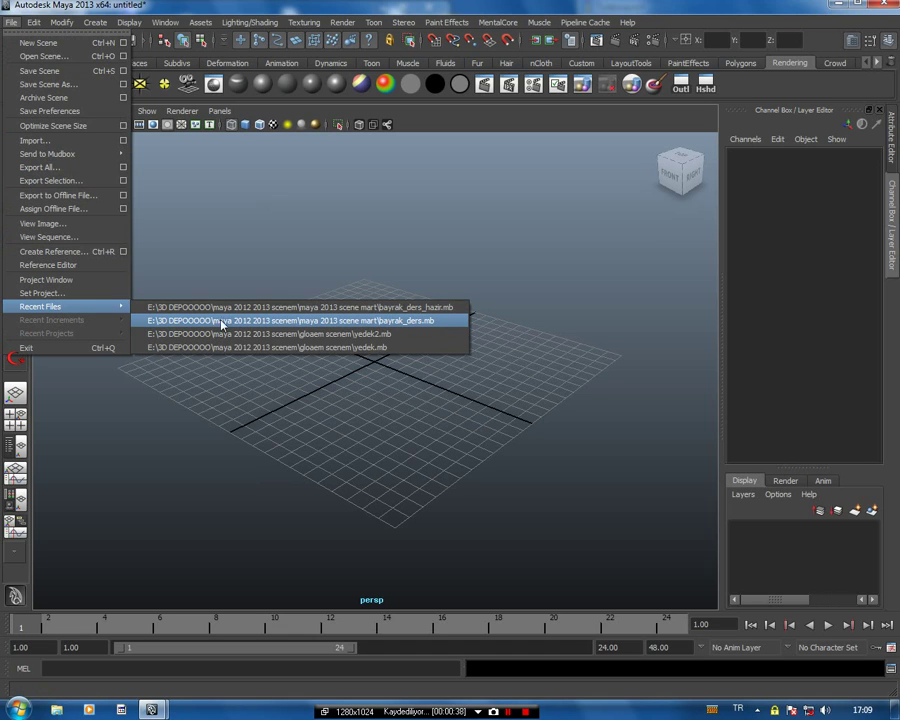
click(404, 322)
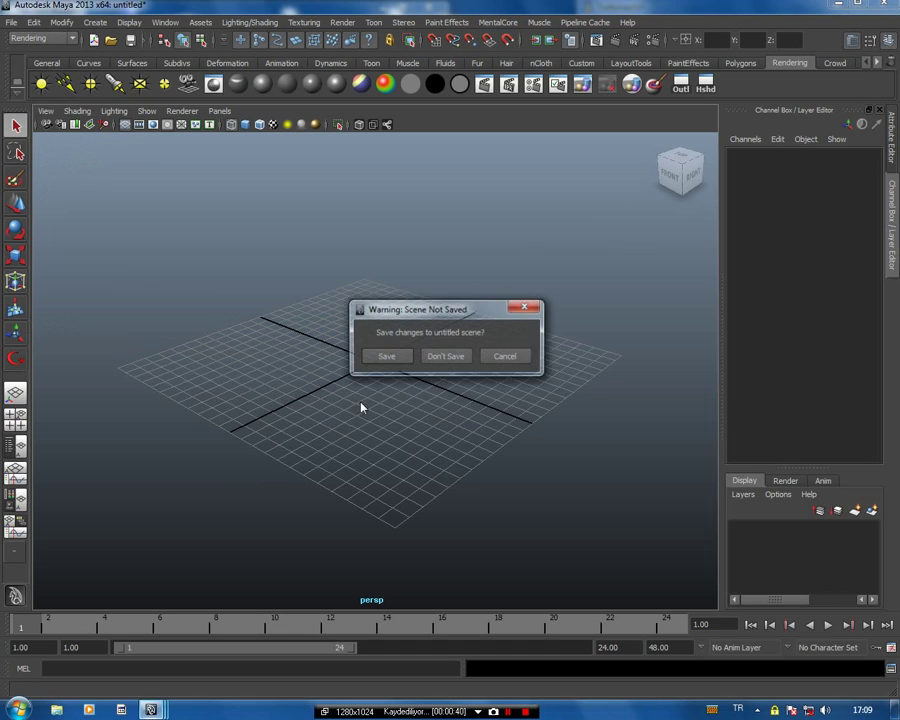
click(426, 355)
Examine the scene's objects by selecting the flagpole, the ground plane and the flag in turn
alt+middle_drag(344, 379, 351, 369)
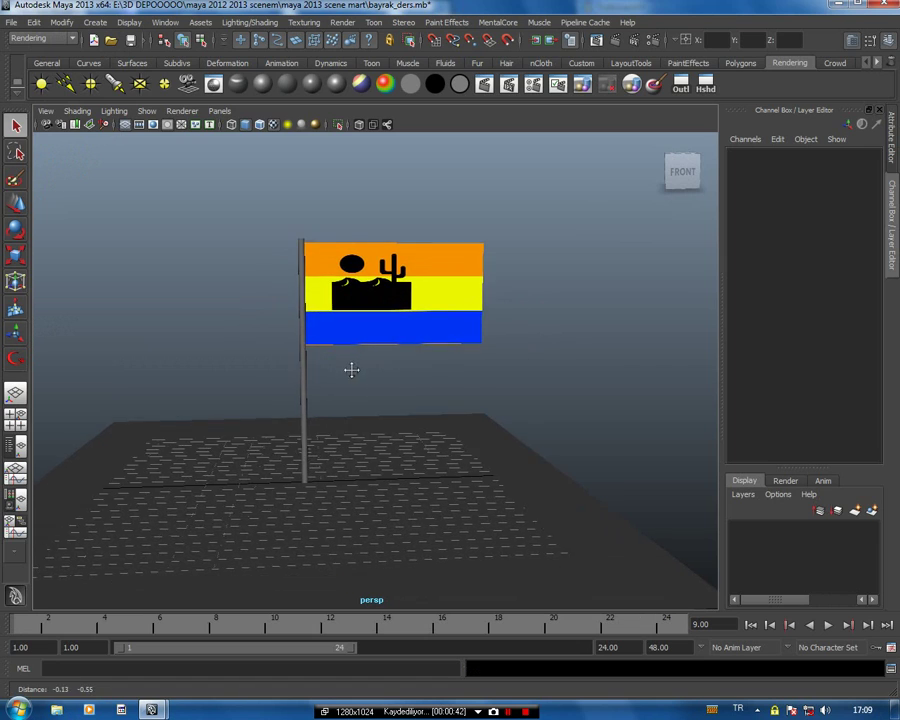
alt+drag(306, 384, 346, 398)
click(301, 390)
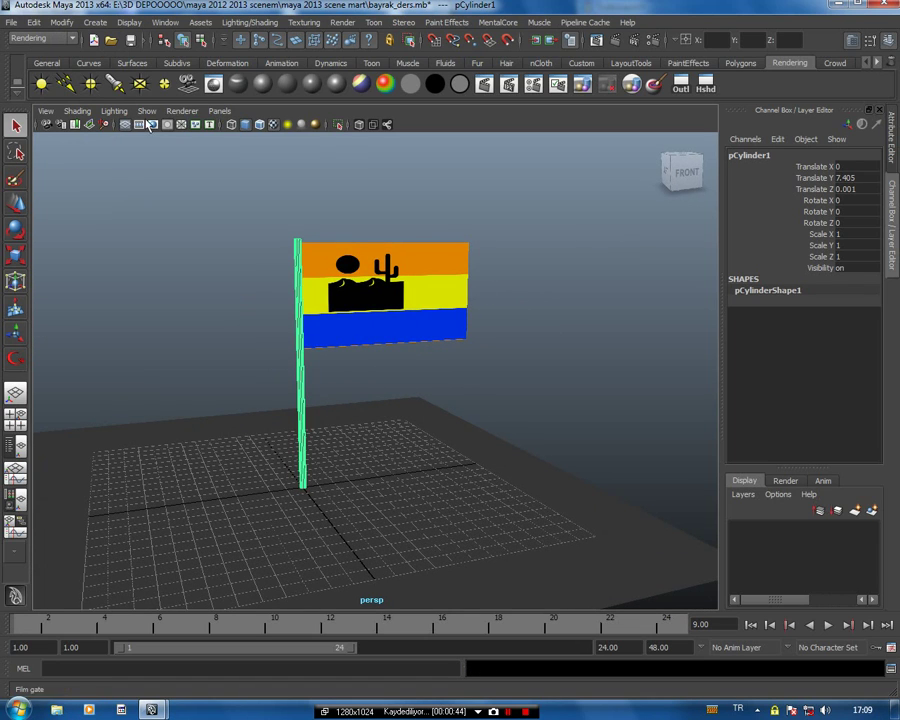
click(738, 63)
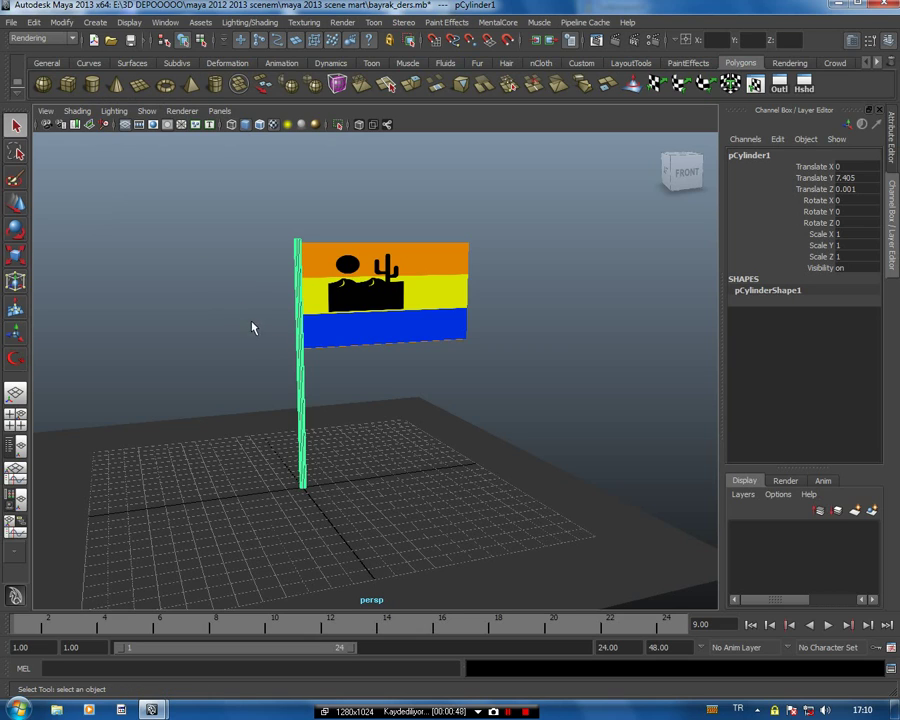
click(292, 418)
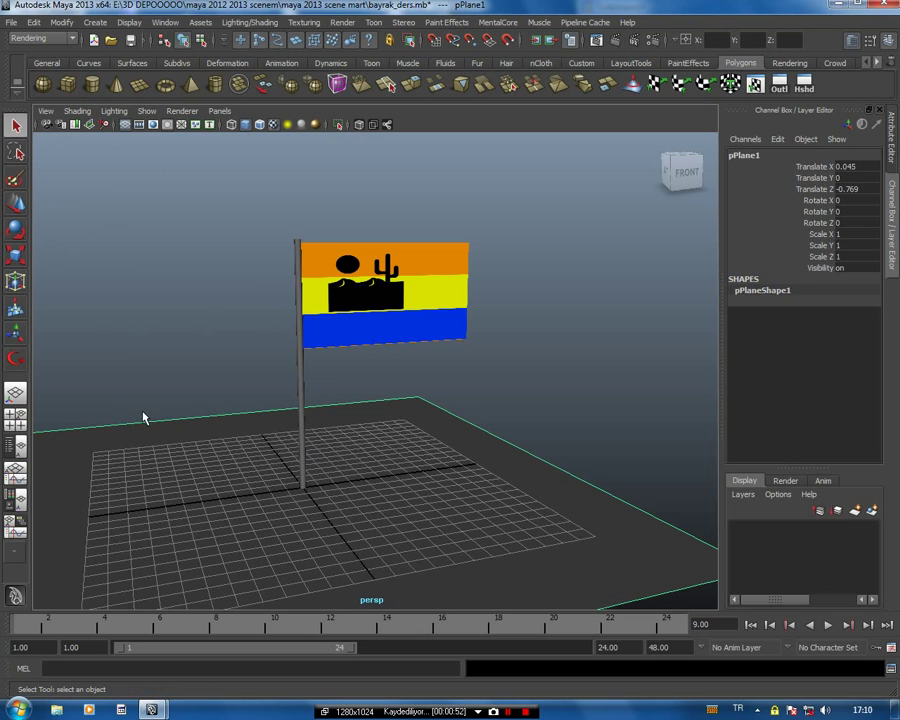
click(416, 268)
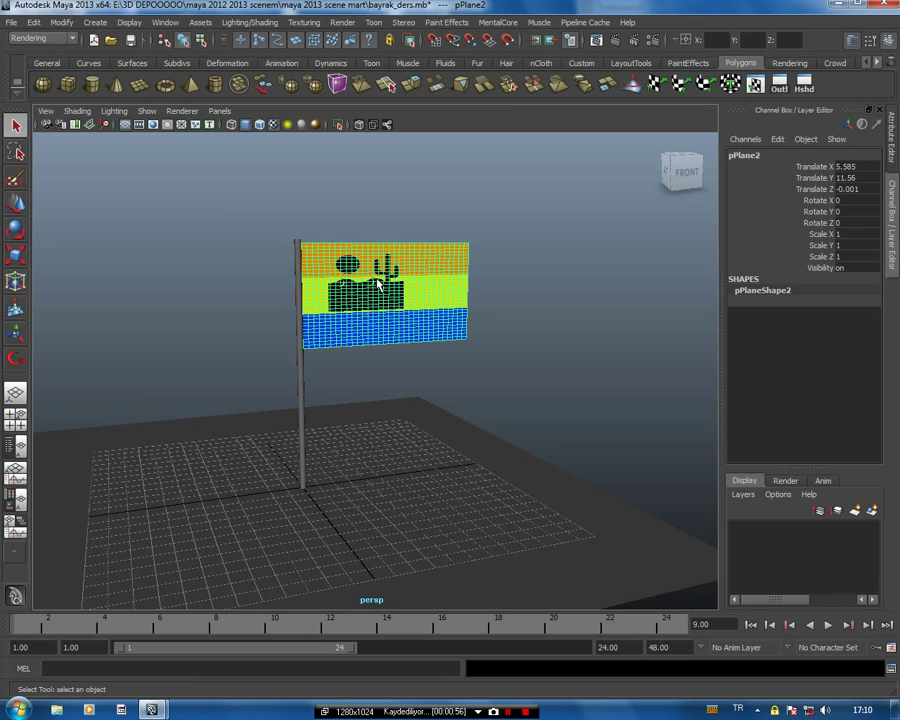
double_click(762, 291)
click(745, 257)
key(r)
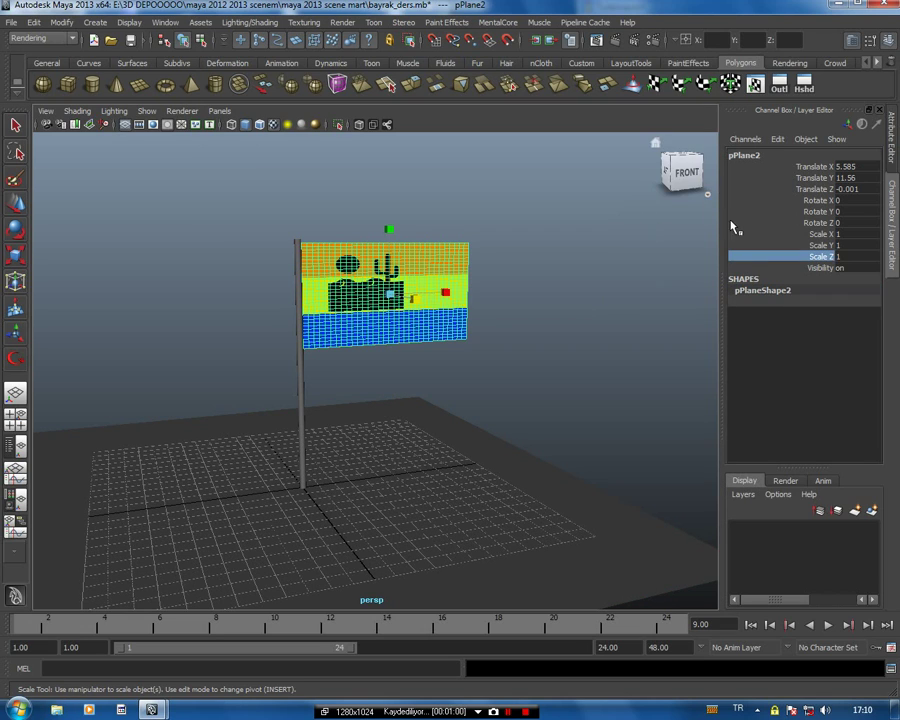
key(q)
click(515, 329)
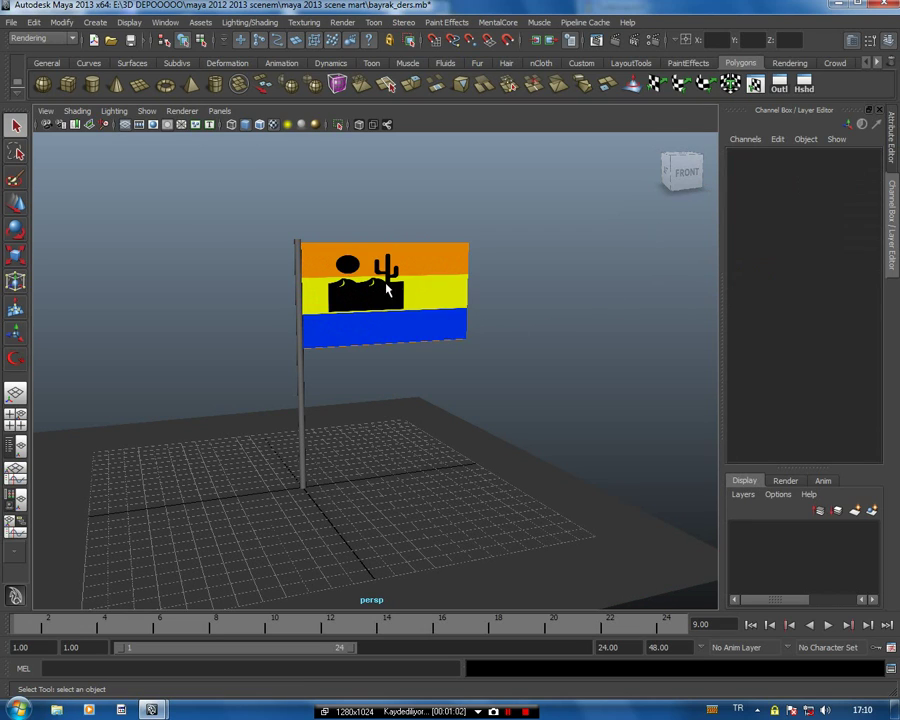
click(387, 288)
key(w)
alt+middle_drag(376, 352, 380, 358)
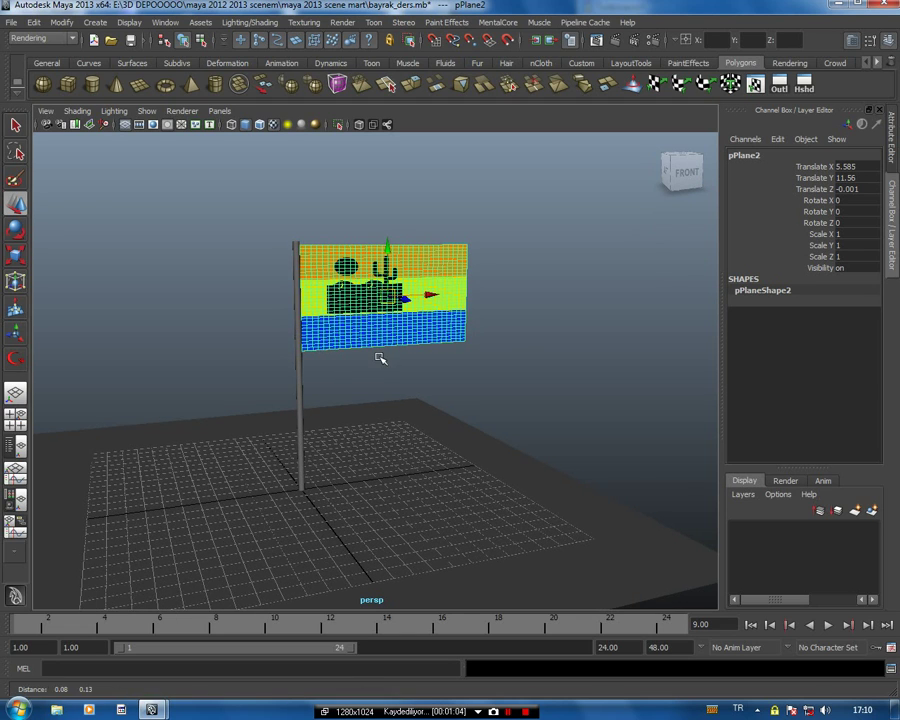
alt+drag(382, 369, 372, 370)
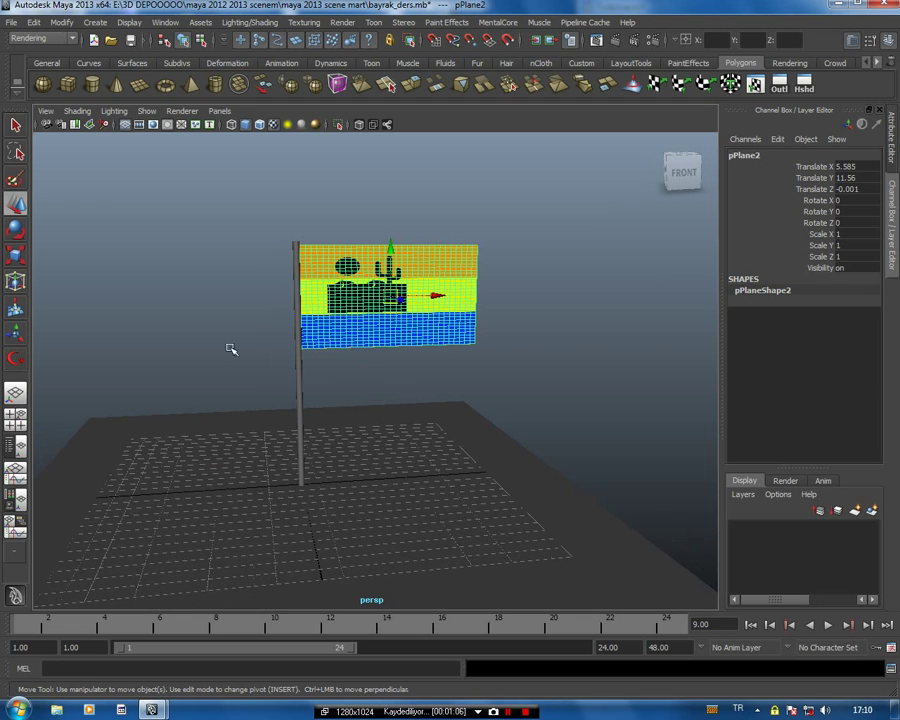
alt+drag(231, 349, 278, 377)
click(298, 380)
alt+middle_drag(387, 356, 358, 358)
Launch the KM_Cloth_GUI script and arrange its window so that the flag and pole stay in view
click(581, 62)
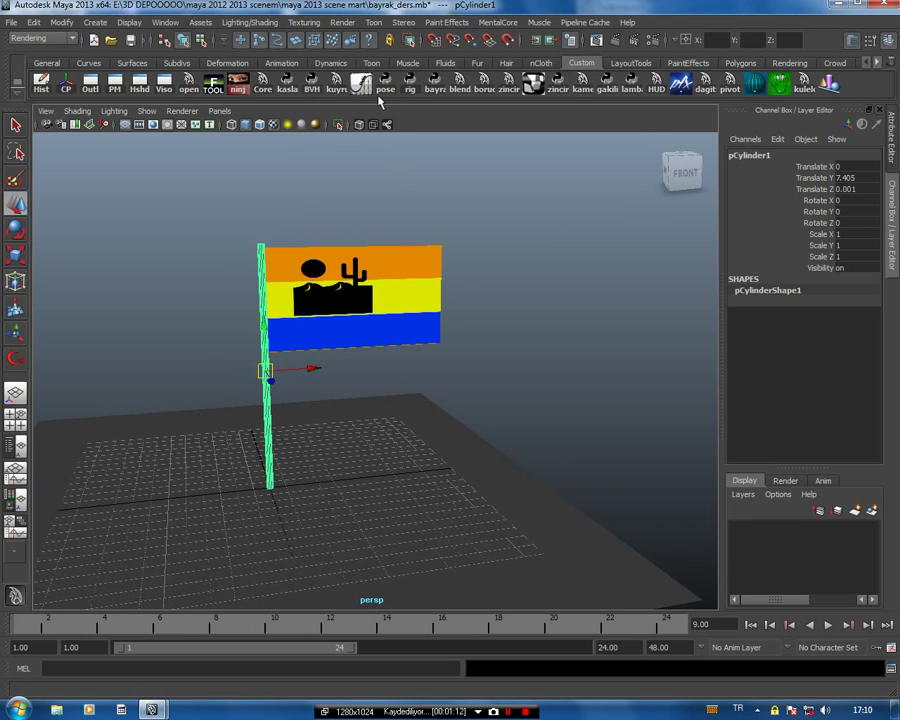
click(437, 96)
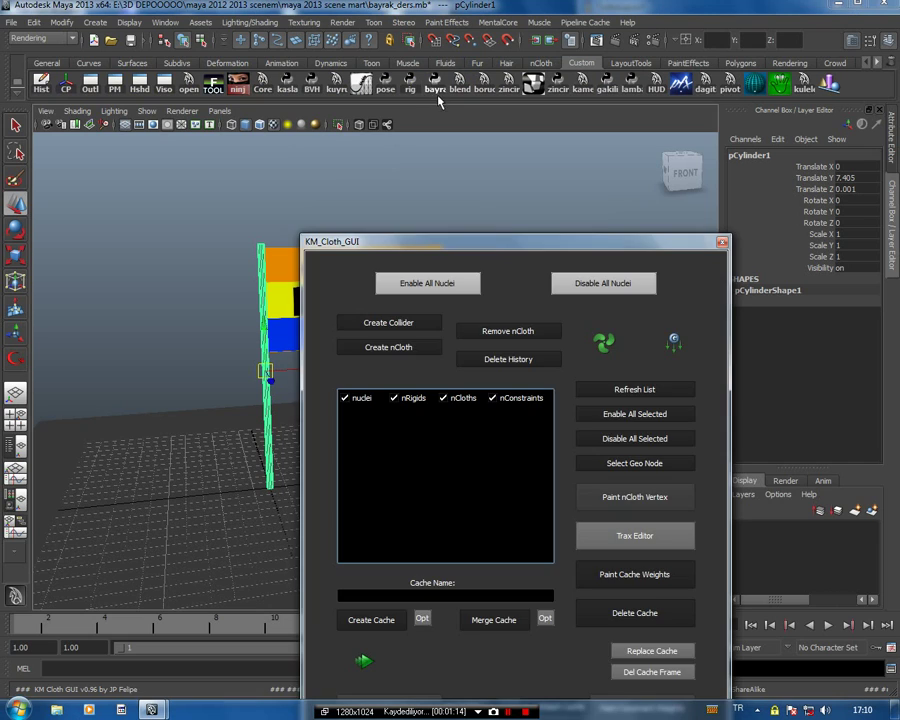
drag(489, 243, 606, 56)
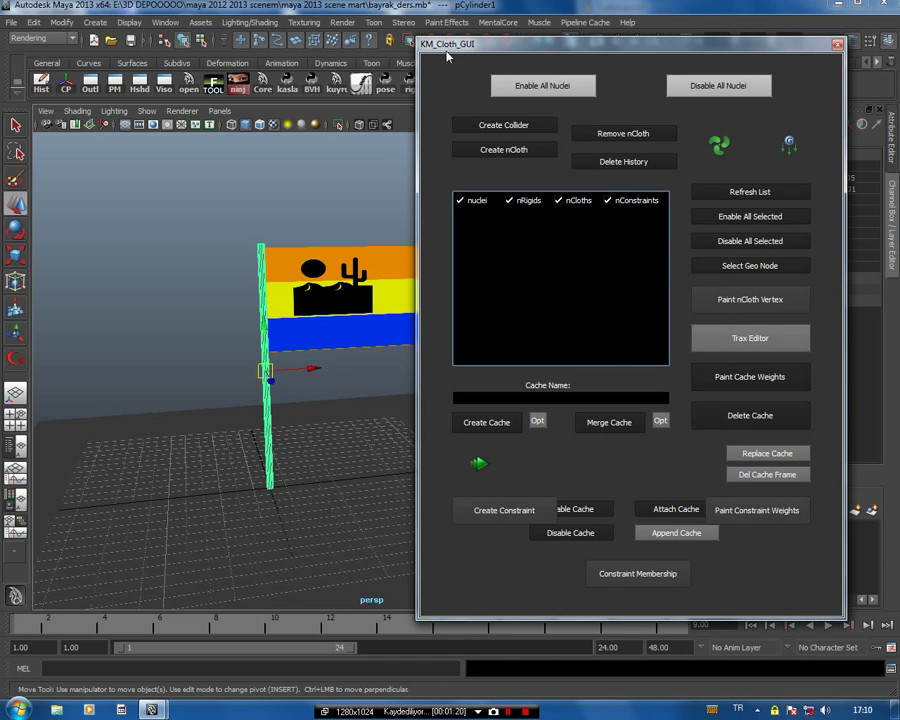
alt+middle_drag(298, 246, 219, 247)
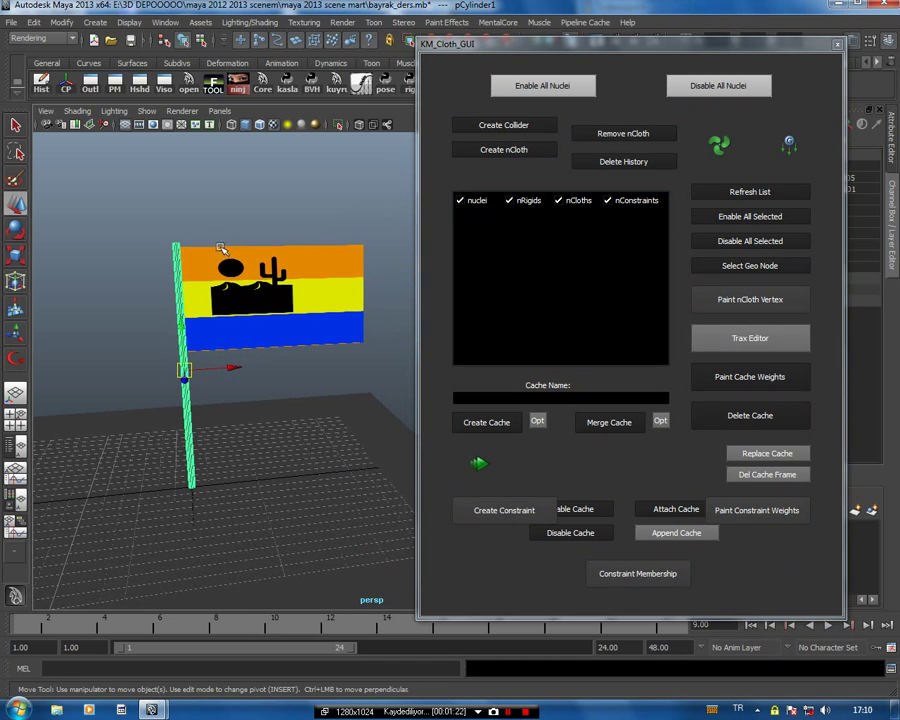
alt+middle_drag(301, 293, 282, 291)
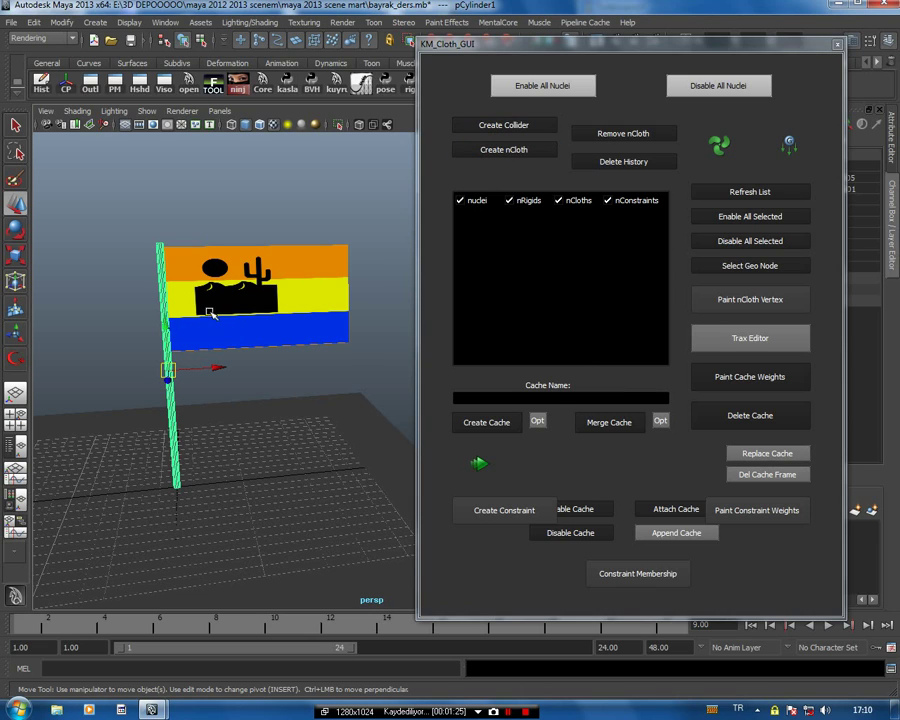
Make the flagpole a collider and the flag an nCloth with the KM_Cloth_GUI tools
click(181, 393)
click(167, 376)
key(q)
click(495, 125)
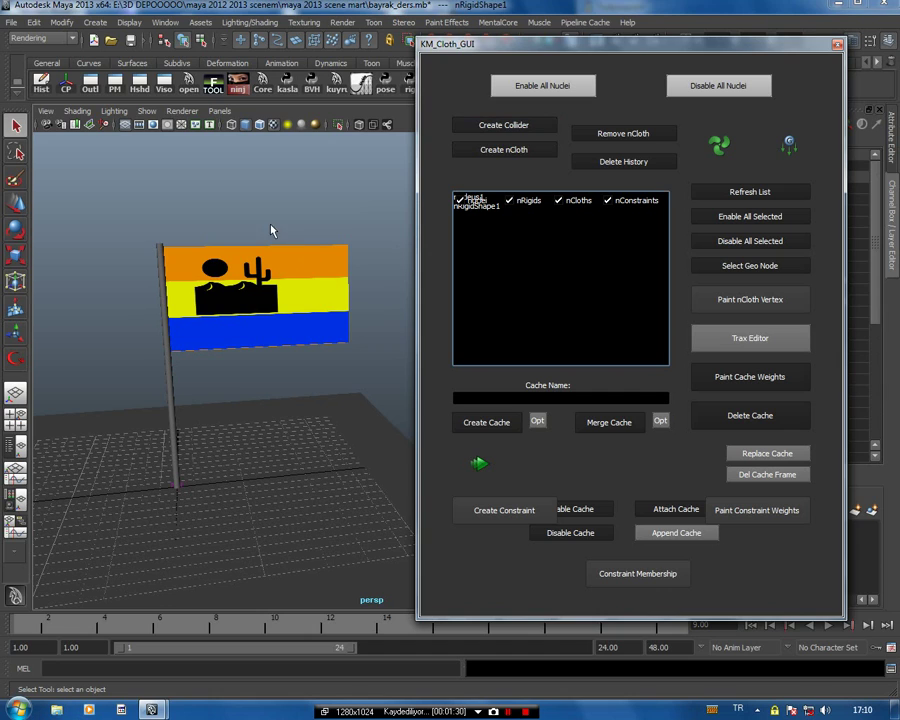
click(342, 256)
click(504, 150)
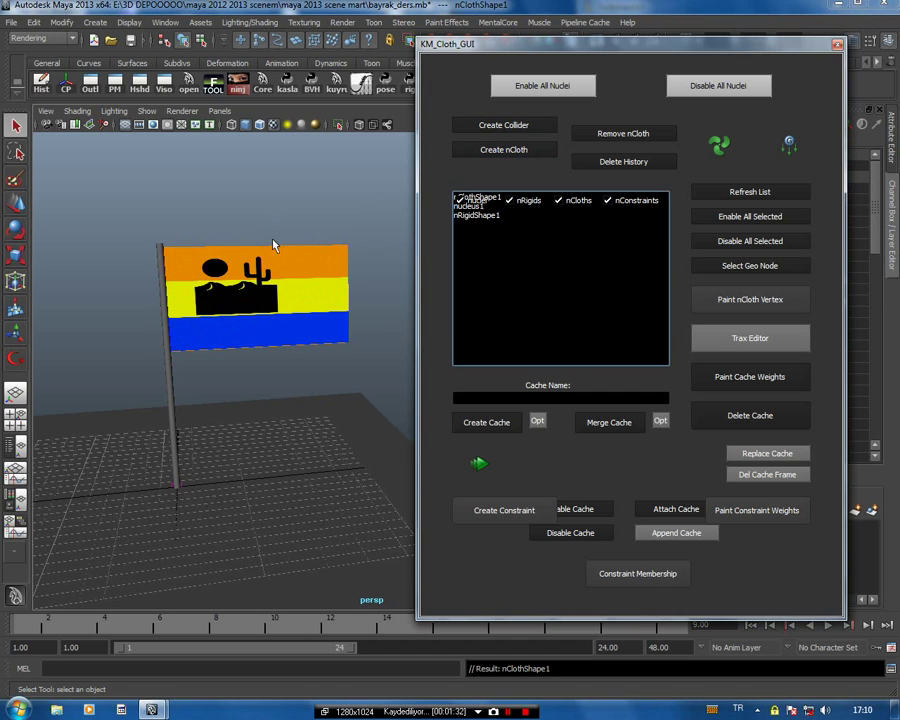
Attach the flag's vertices along the pole-side edge to the flagpole with a Point To Surface constraint
alt+drag(273, 255, 270, 276)
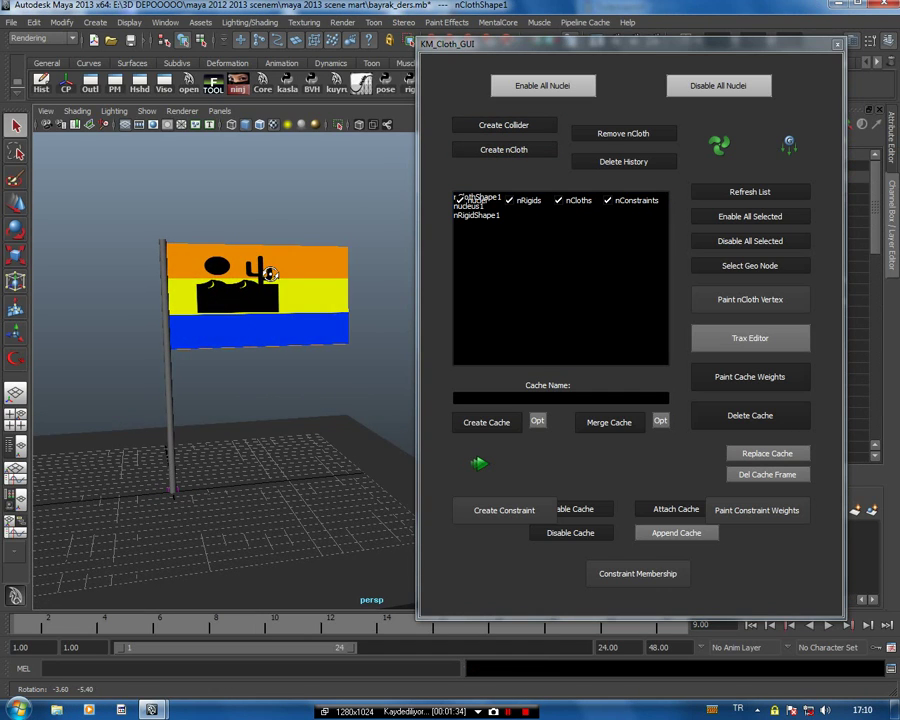
alt+middle_drag(270, 276, 281, 264)
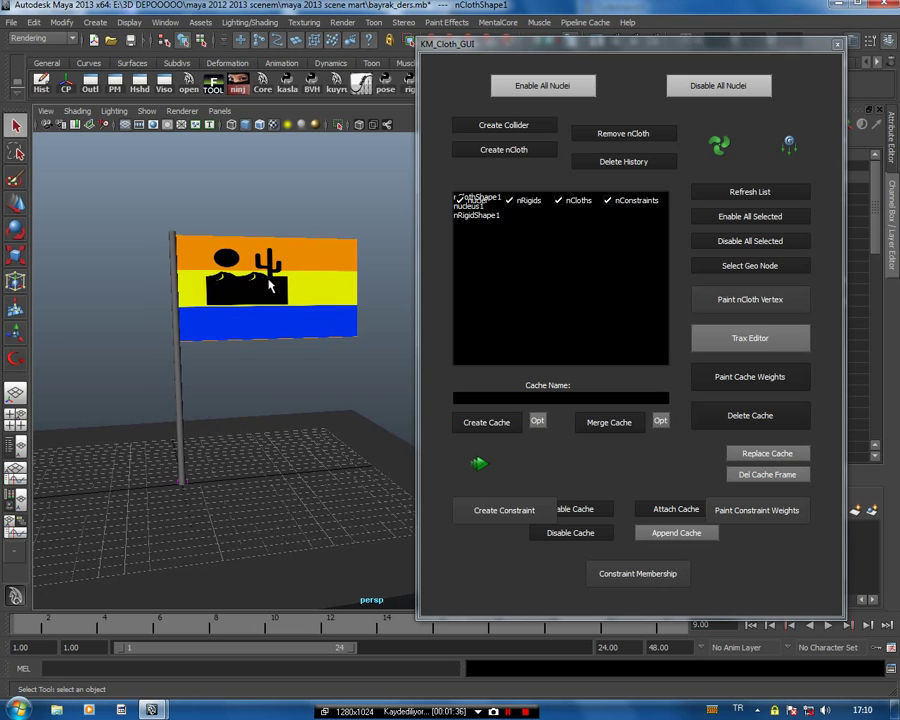
right_drag(241, 281, 217, 282)
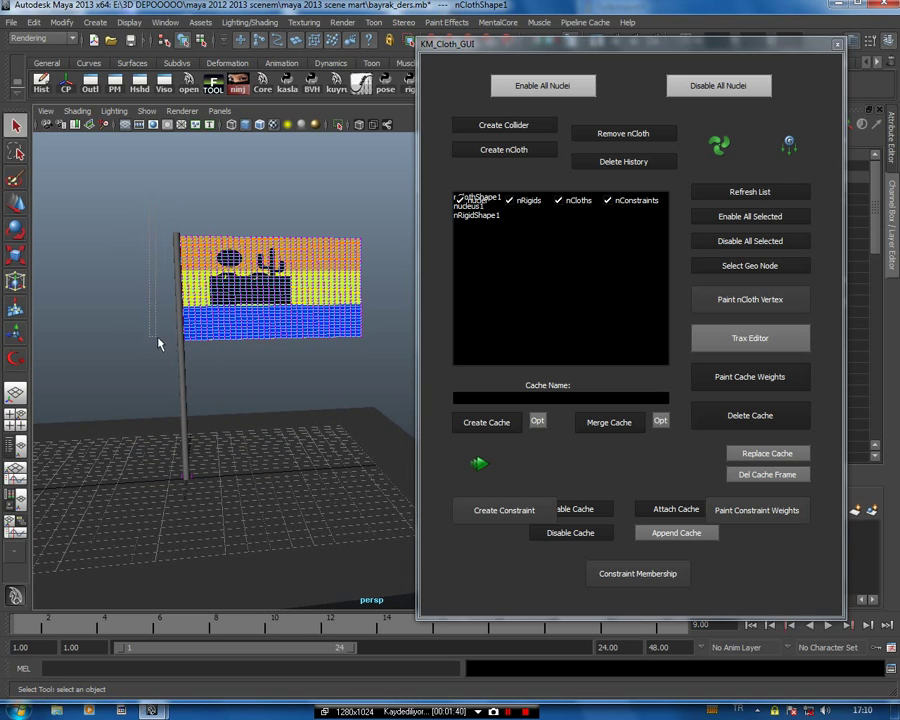
alt+drag(143, 321, 155, 294)
drag(134, 176, 210, 357)
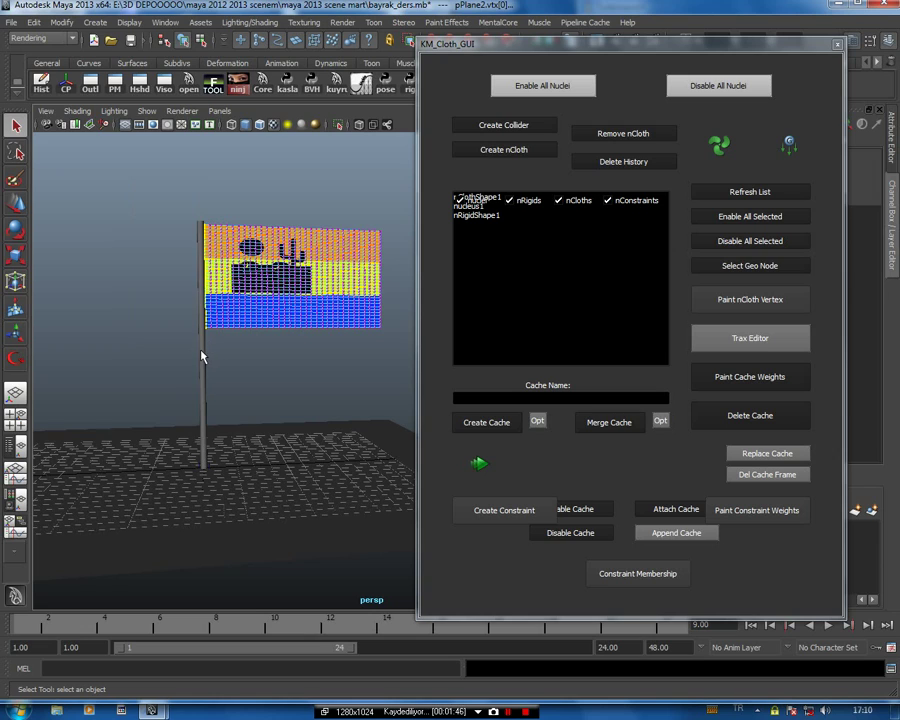
click(202, 352)
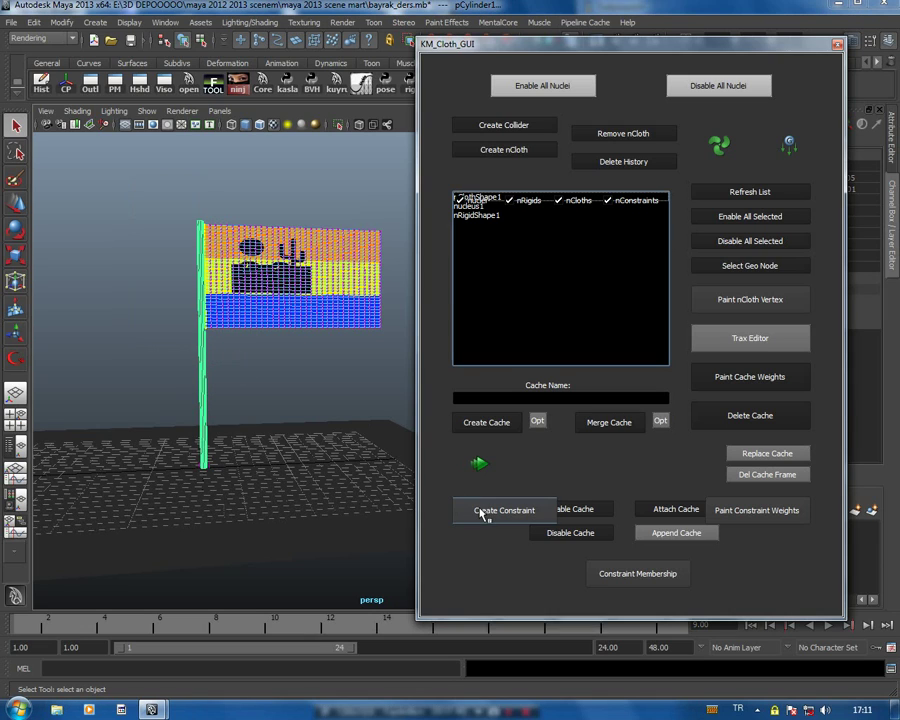
click(482, 512)
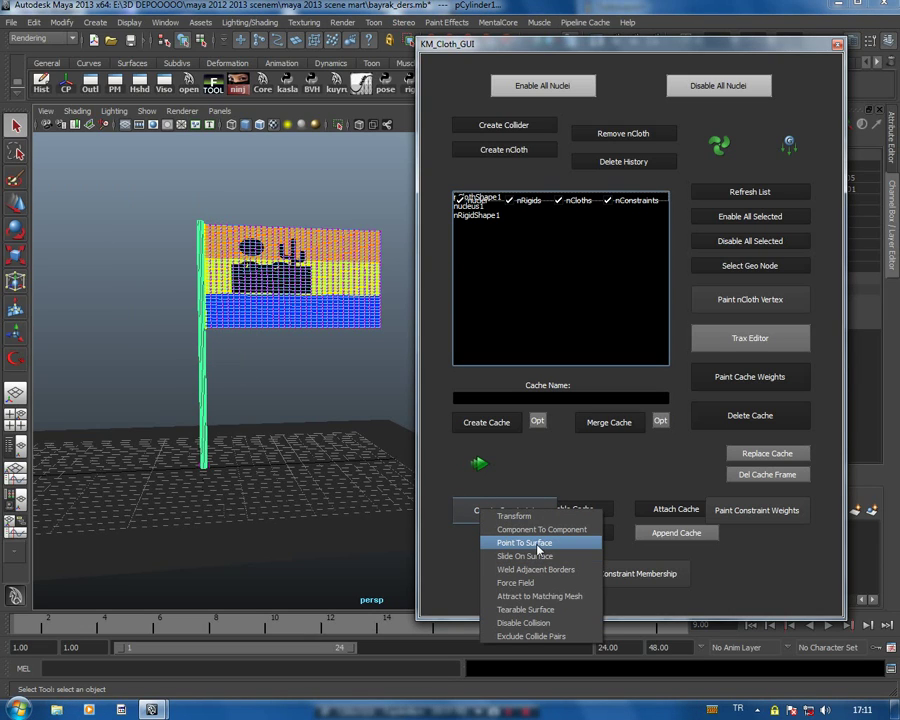
click(524, 542)
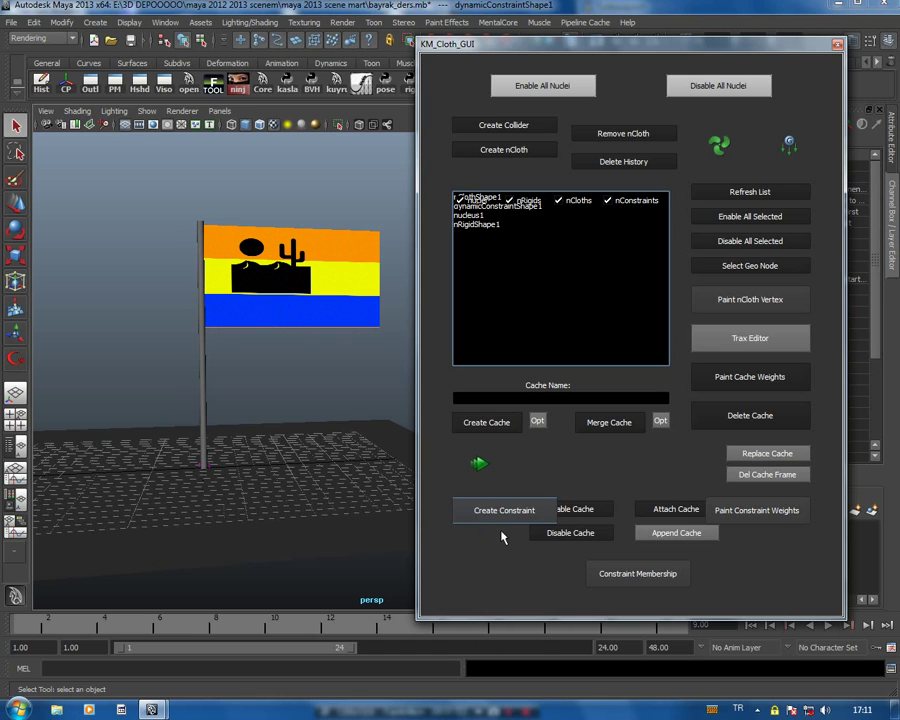
Move the cloth tool window aside and replace the flag's nCloth settings with the waterBalloon preset
alt+drag(291, 397, 284, 391)
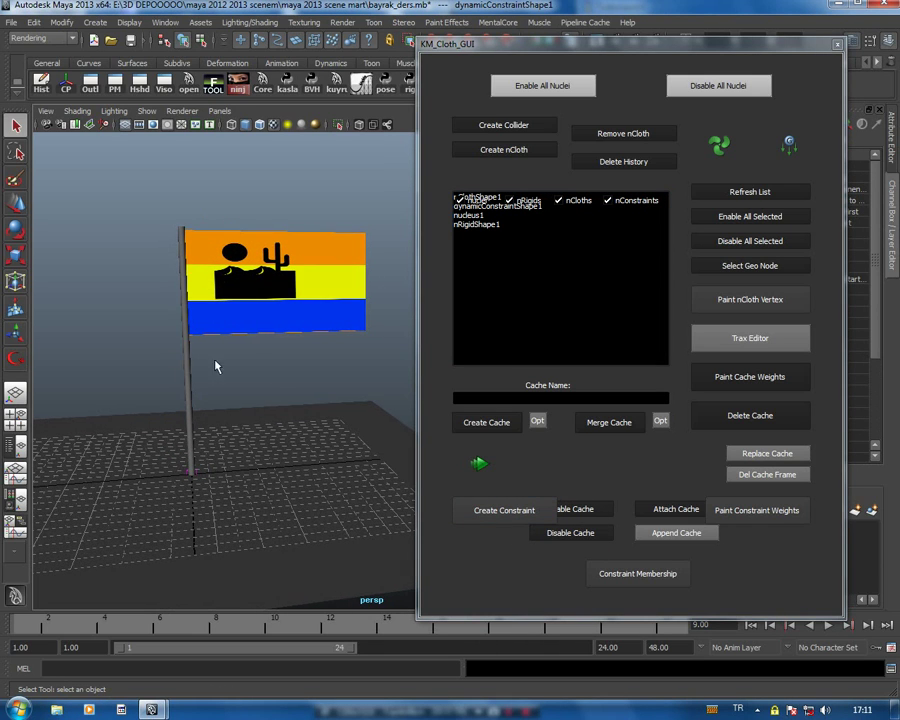
click(290, 282)
drag(608, 45, 426, 676)
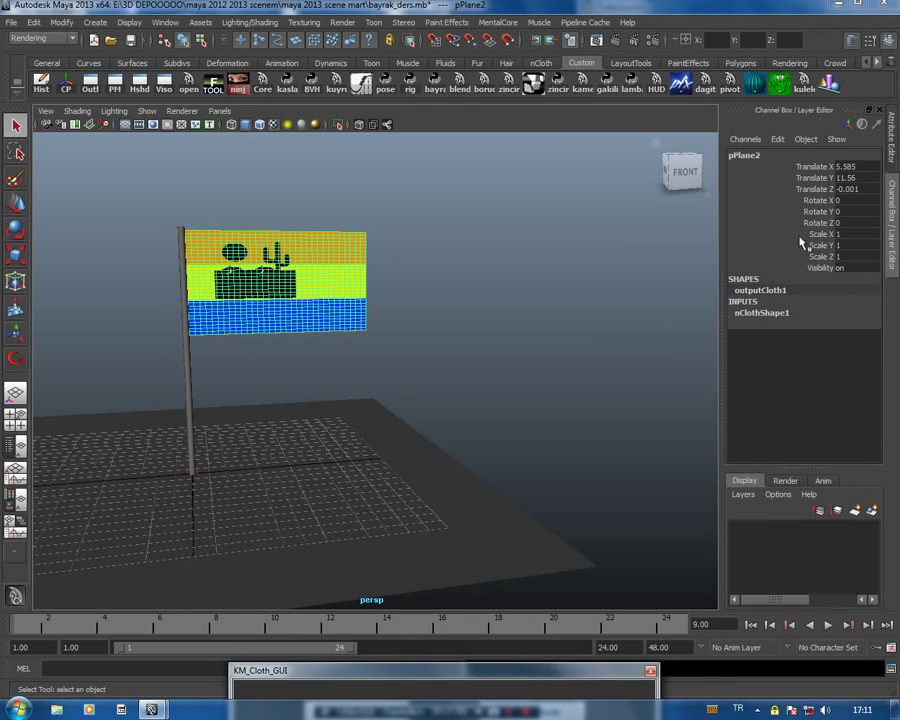
key(ctrl+a)
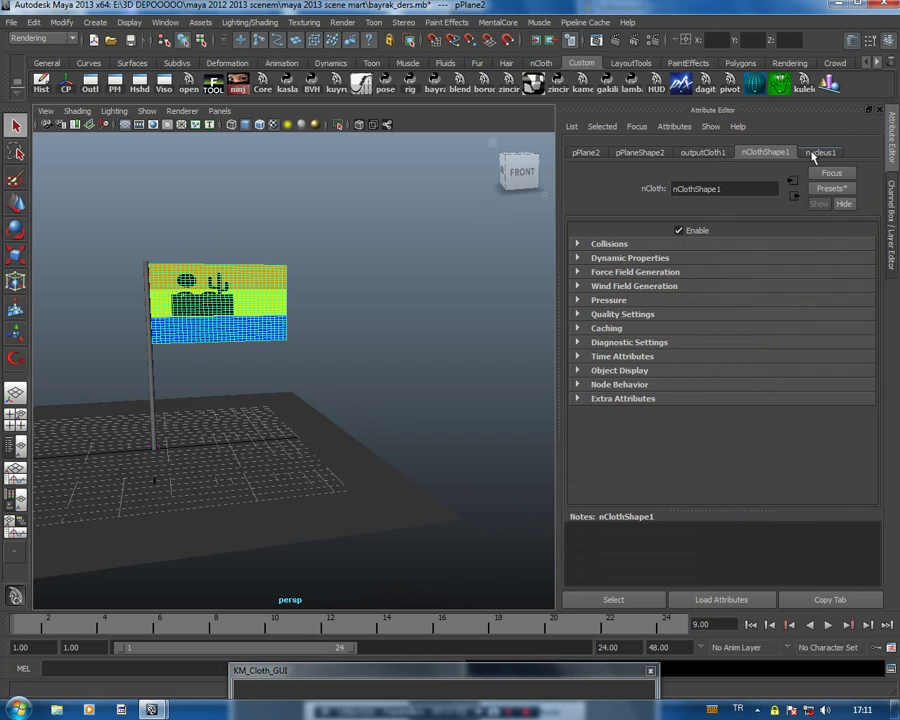
click(829, 188)
mouse_move(826, 472)
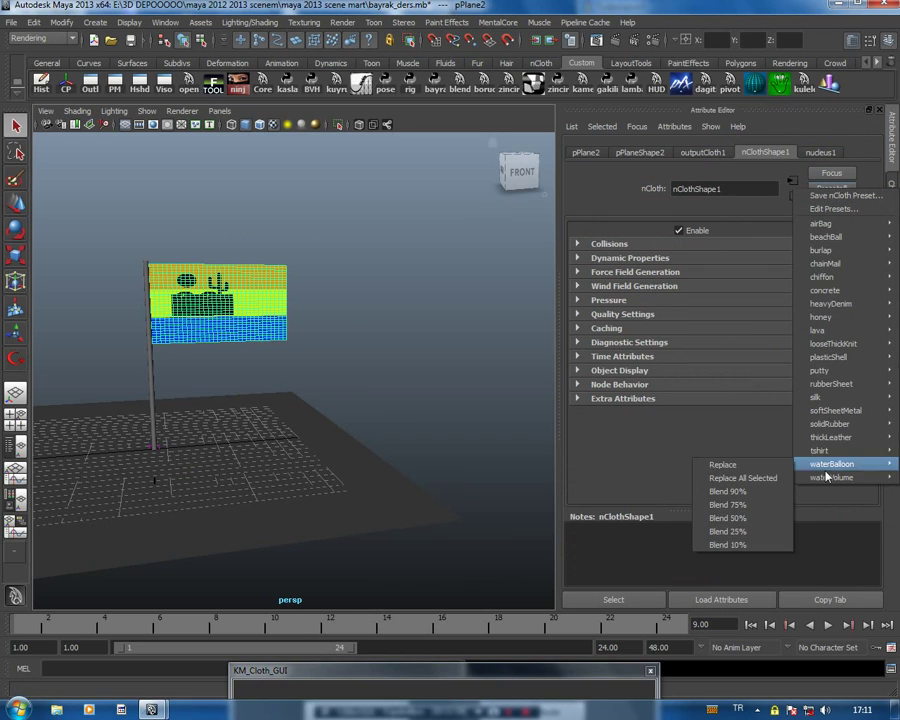
click(745, 470)
alt+middle_drag(384, 376, 436, 346)
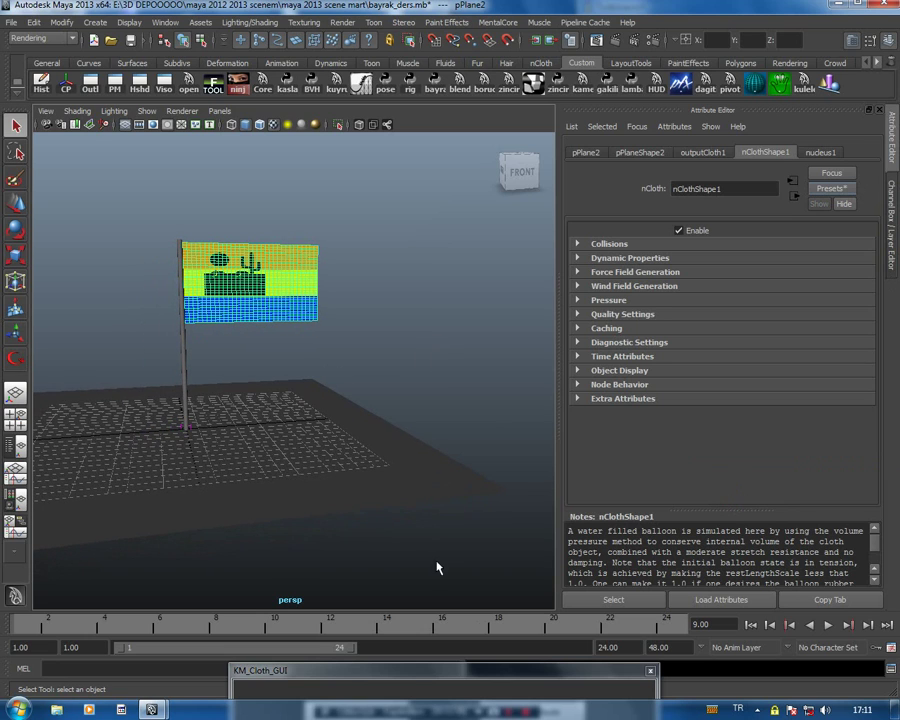
Create a wind control from the cloth tool and raise it about 5.4 cm along the flagpole
double_click(447, 680)
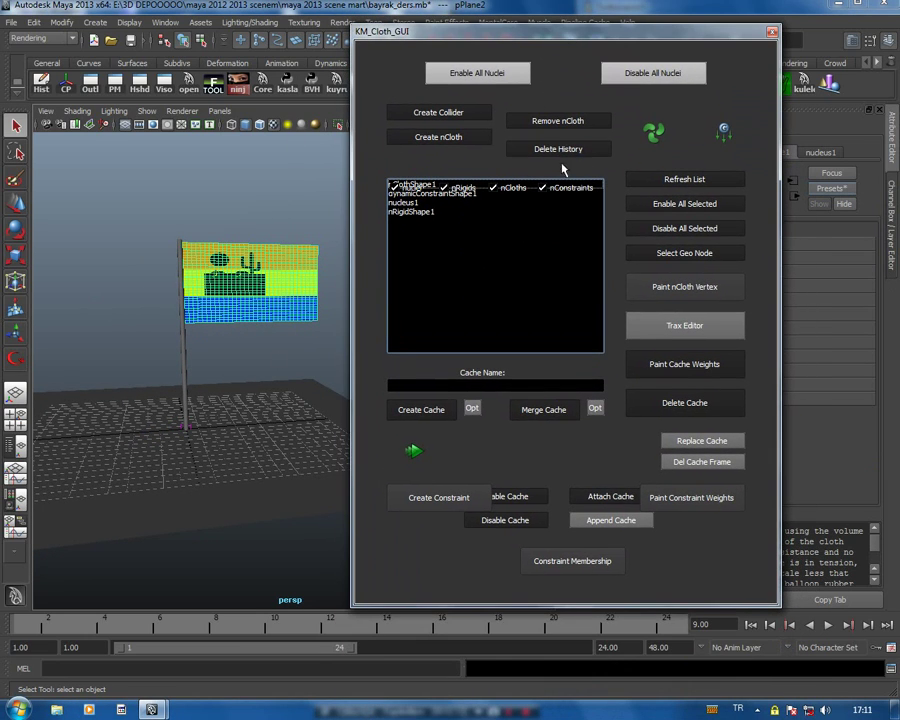
click(642, 136)
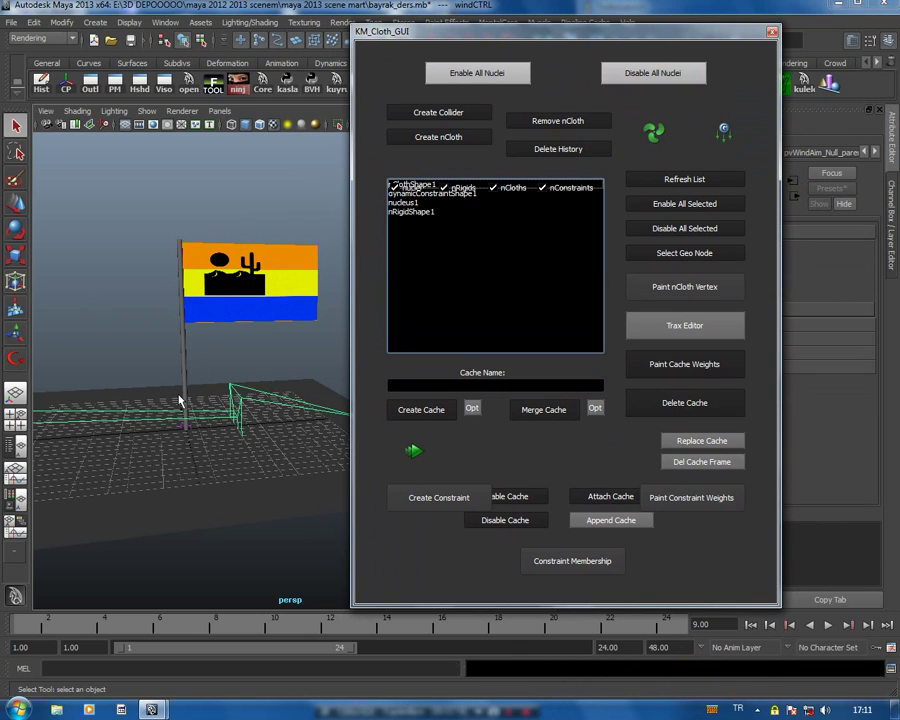
key(w)
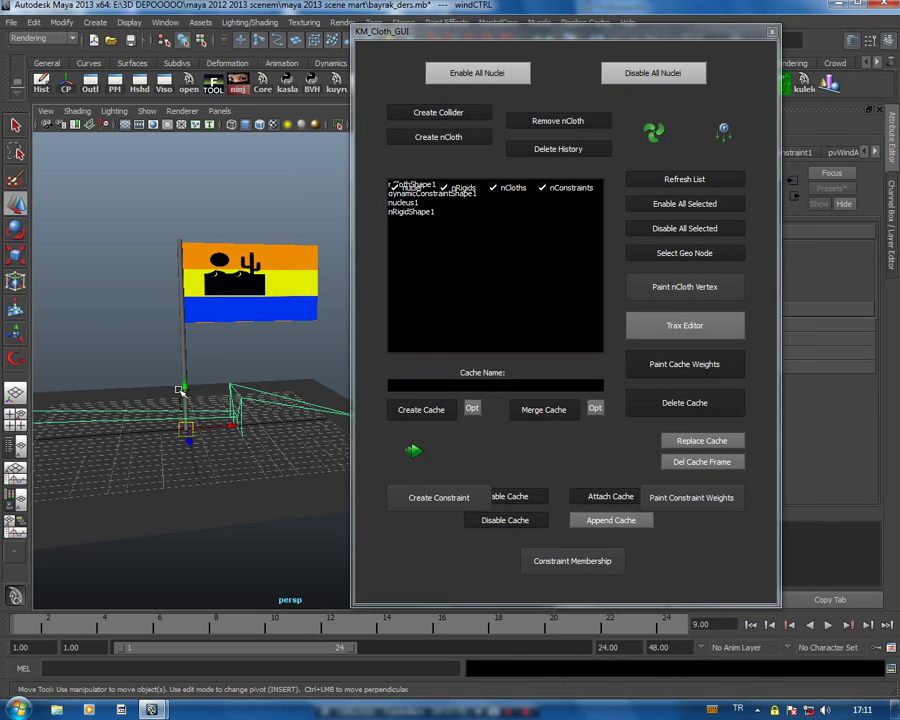
drag(181, 390, 232, 328)
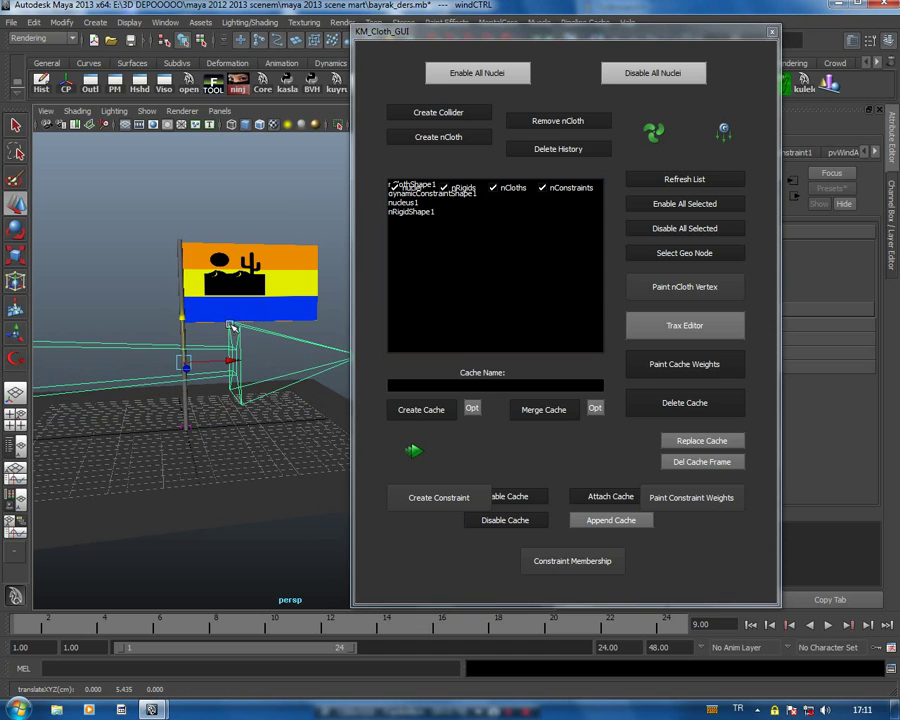
Create a gravity control, rotate its arrow about Z to point sideways along the flag, and raise it about 10.5 cm to flag height
alt+middle_drag(252, 384, 188, 380)
alt+right_drag(188, 380, 269, 416)
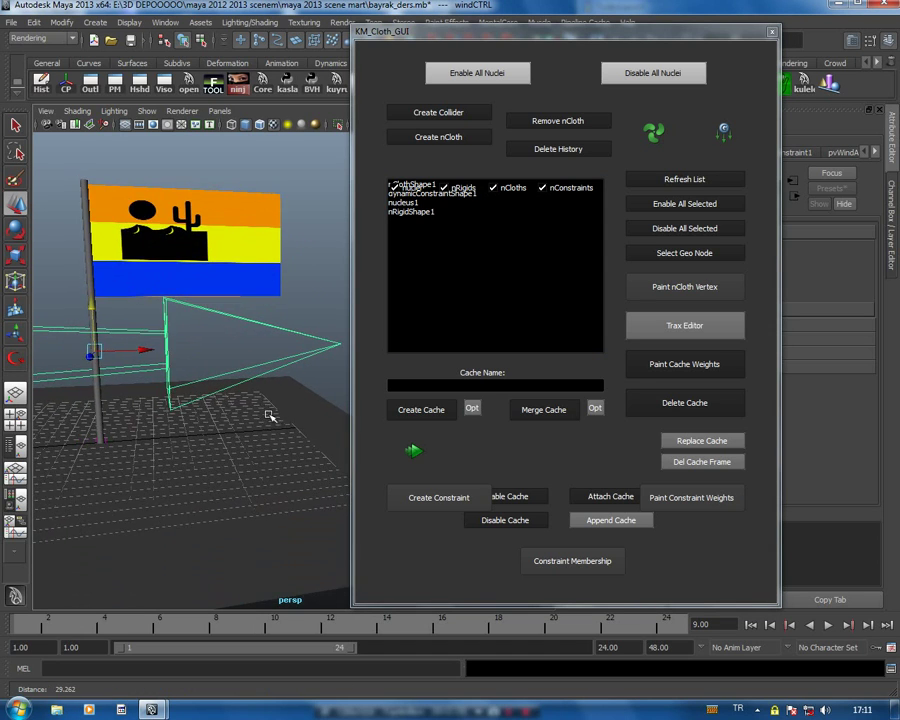
alt+middle_drag(205, 388, 242, 411)
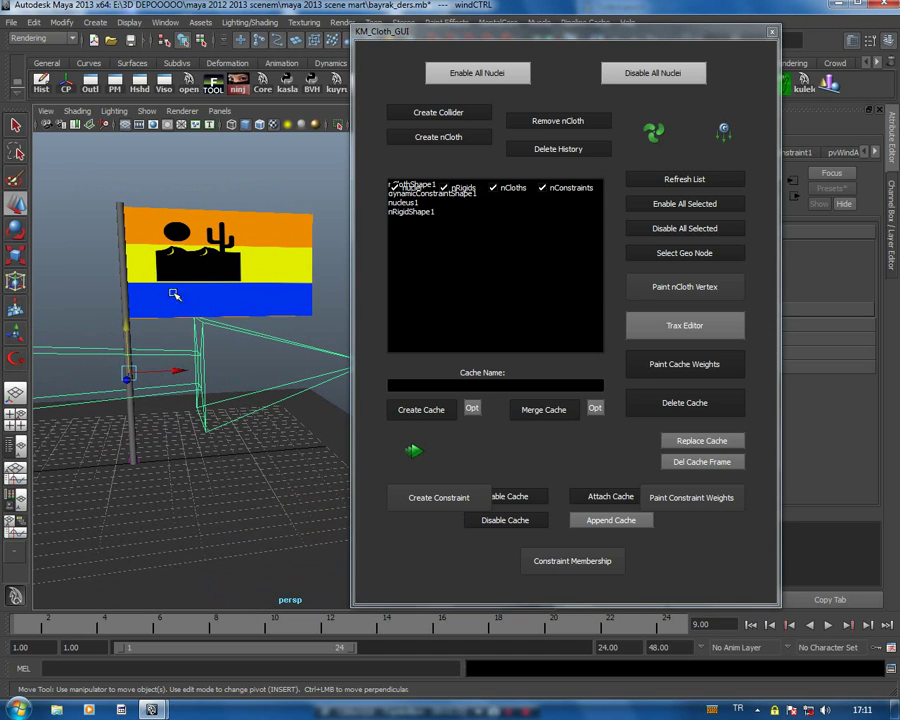
alt+right_drag(263, 332, 197, 332)
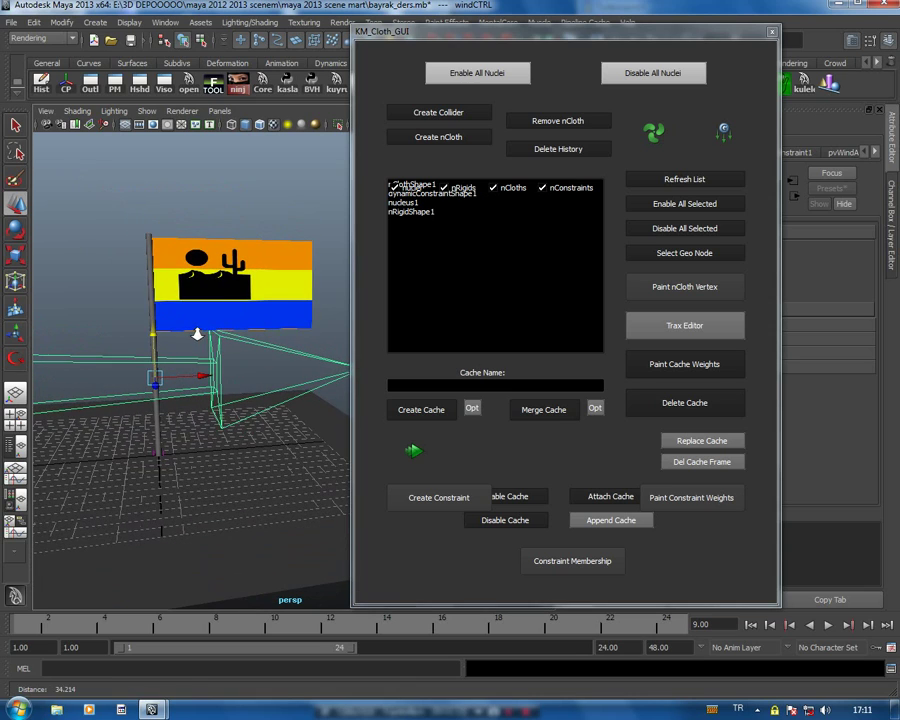
click(723, 133)
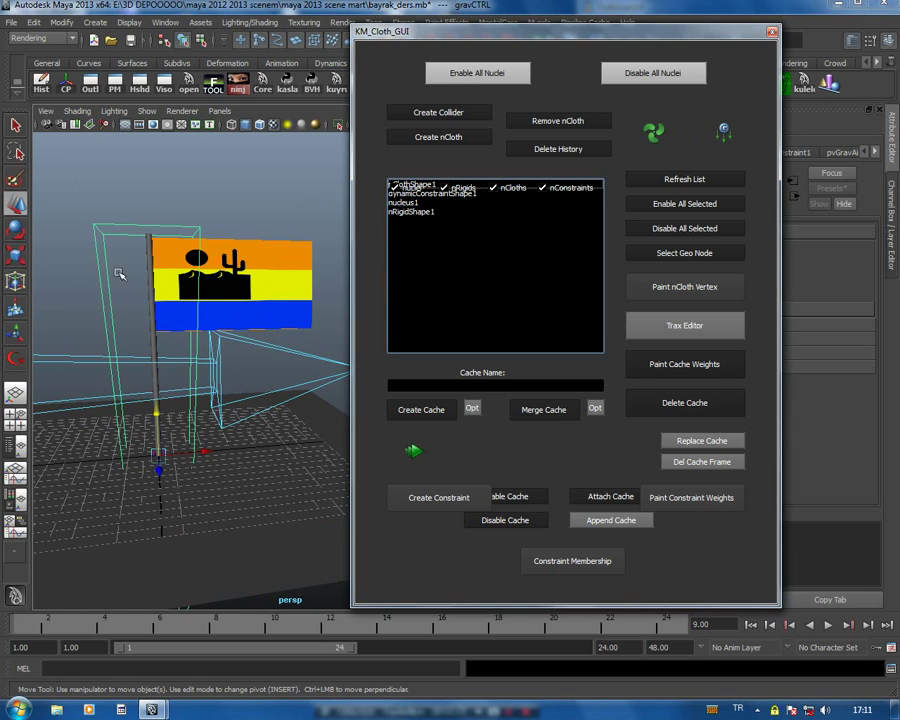
key(e)
drag(175, 391, 76, 422)
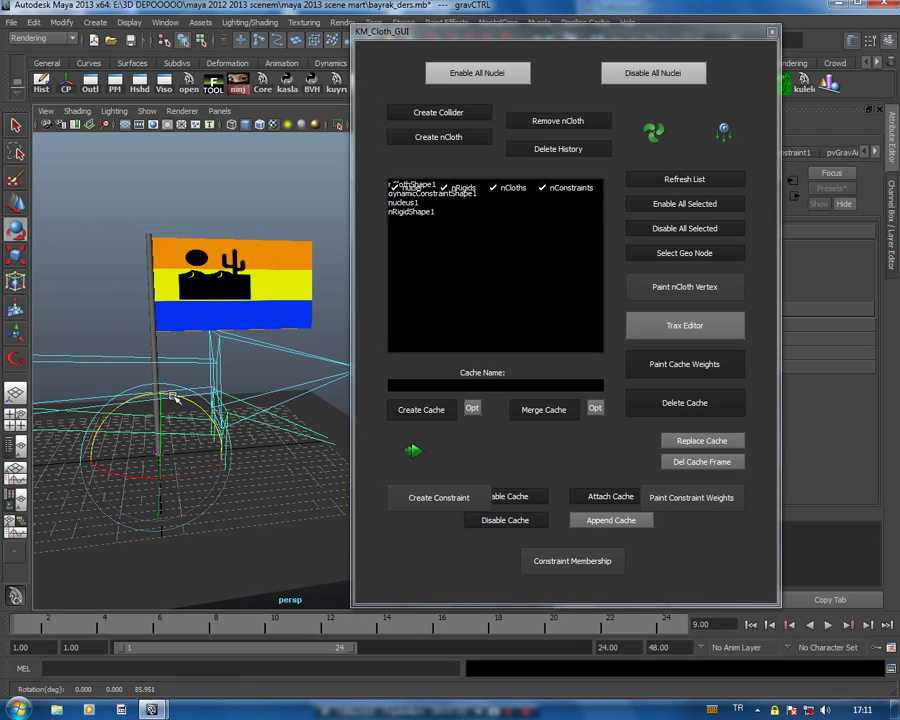
key(w)
drag(157, 400, 146, 260)
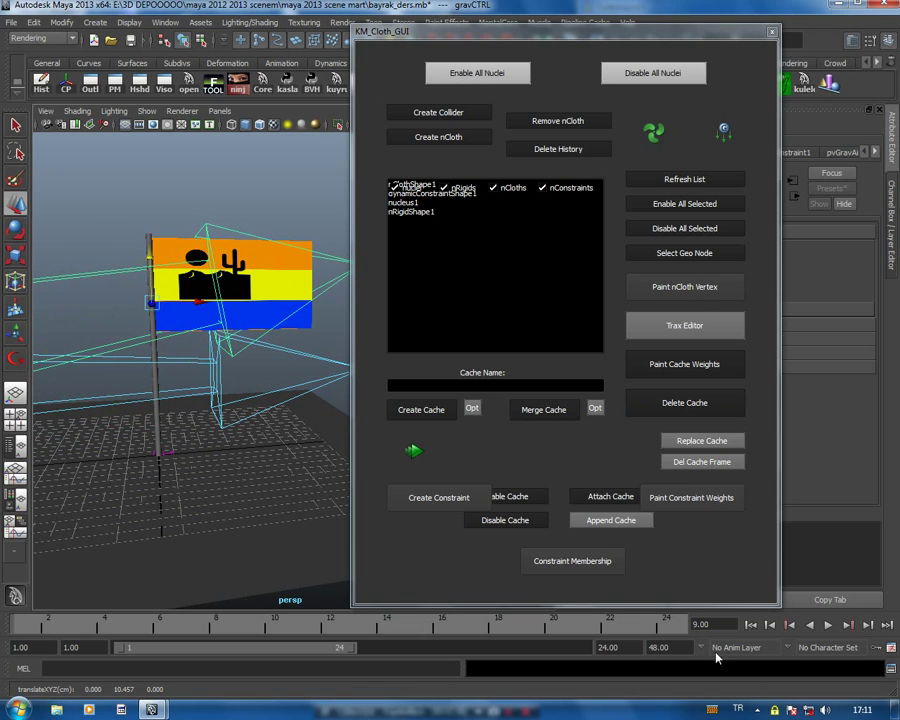
Move the cloth tool window aside and play the flag simulation from frame 1
click(751, 624)
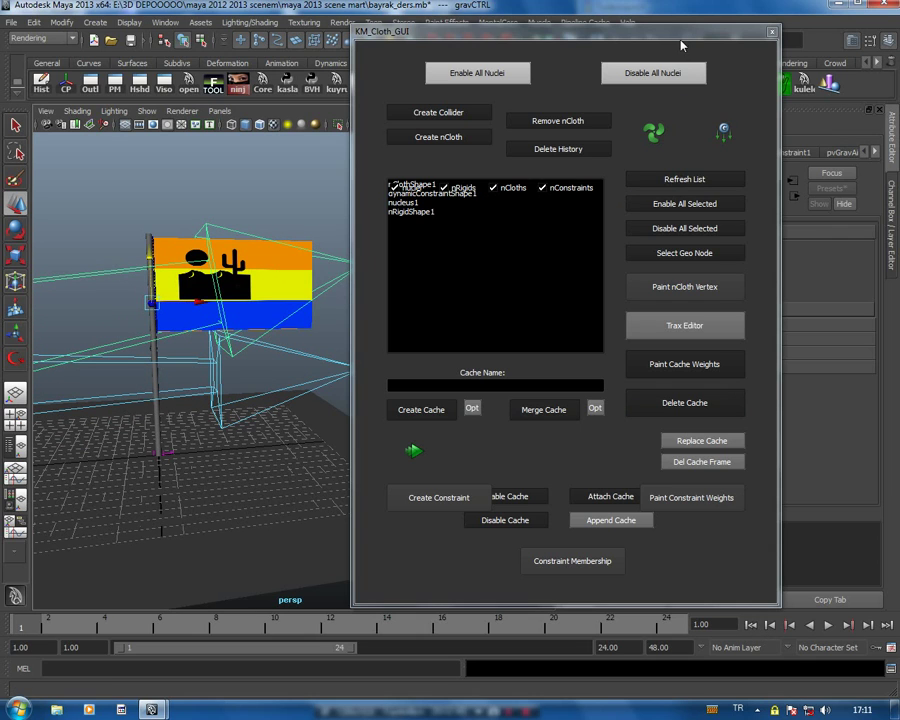
drag(681, 37, 541, 687)
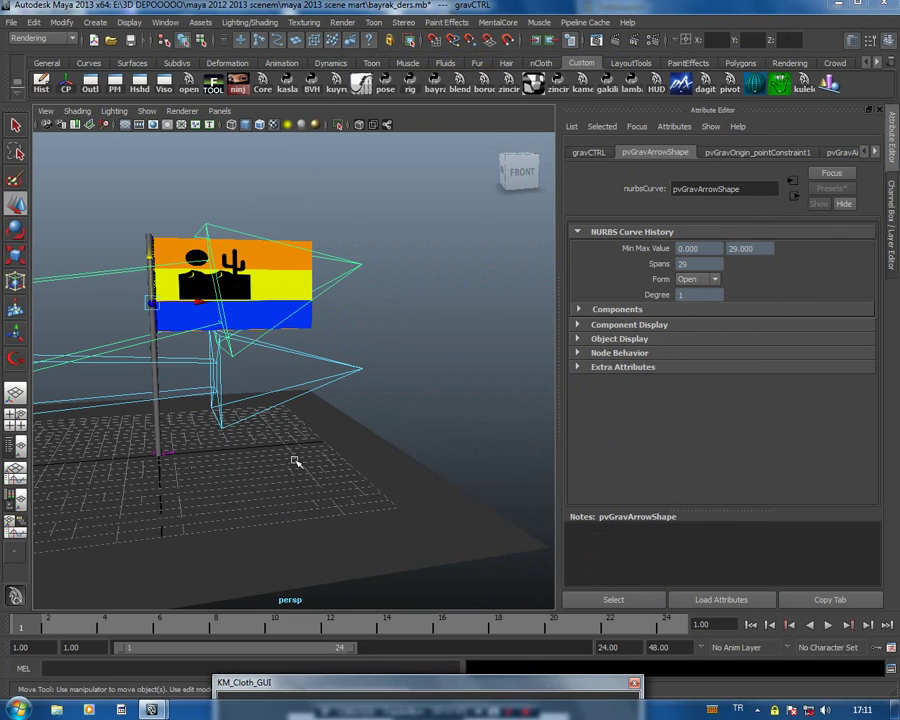
alt+drag(295, 461, 364, 472)
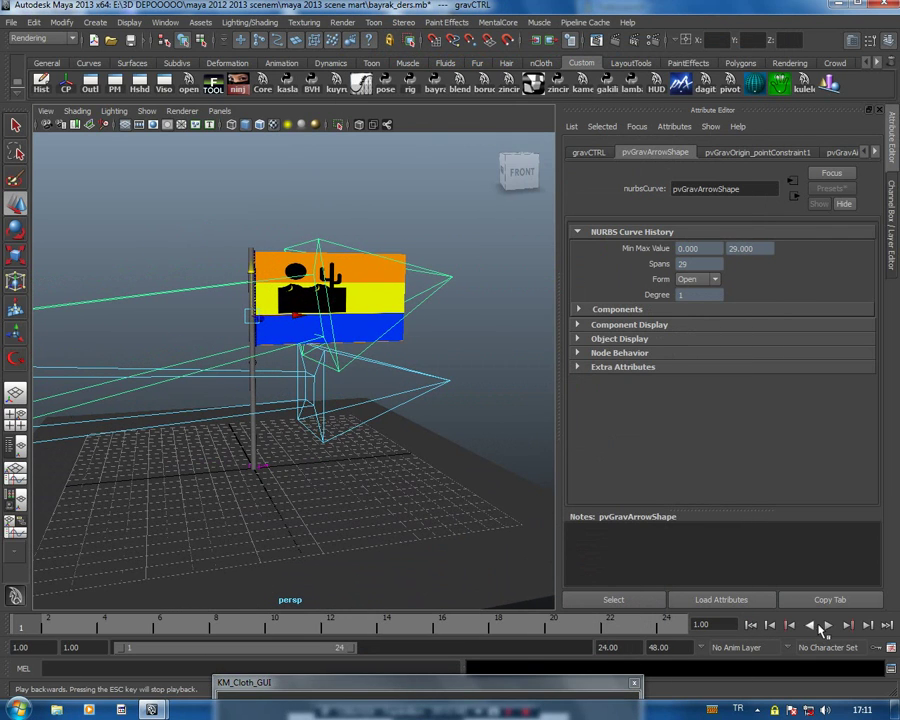
click(826, 626)
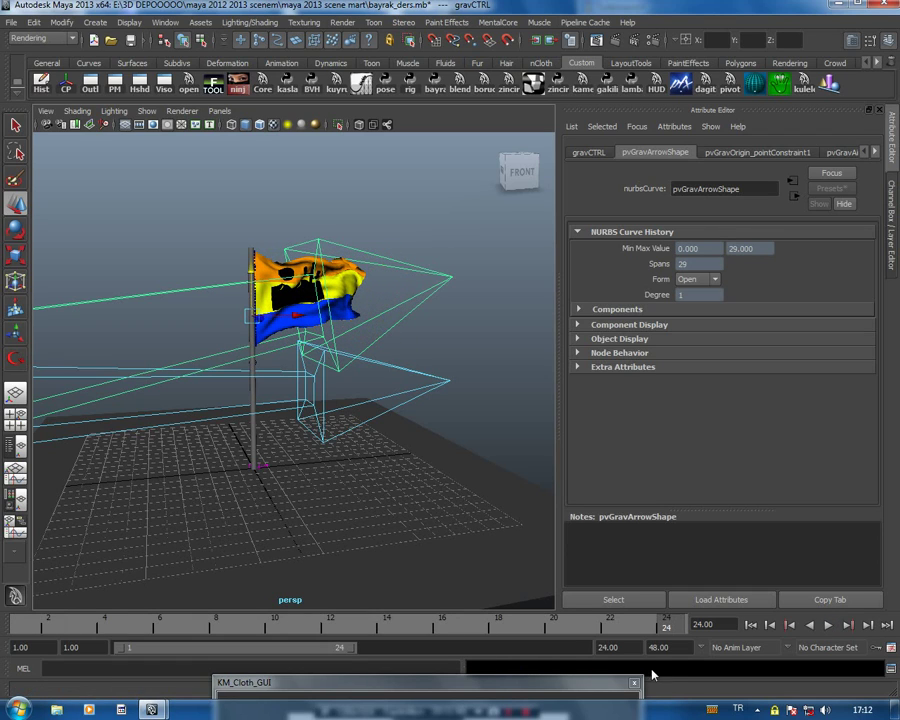
Set the playback range to end at frame 250, play the flag simulation from the start and stop it
double_click(607, 647)
text(250)
key(Return)
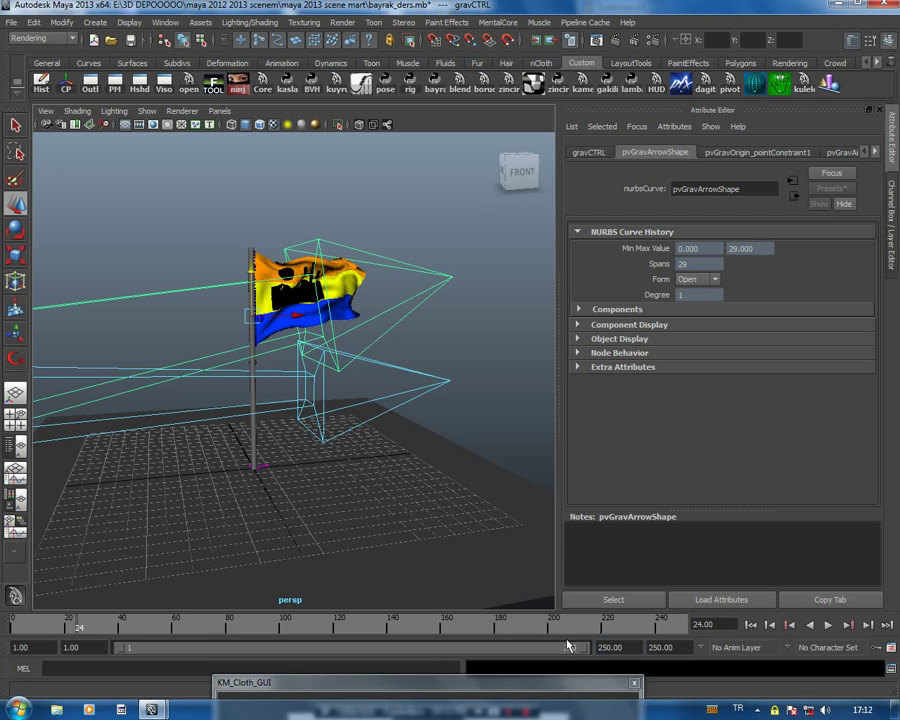
click(751, 625)
click(828, 625)
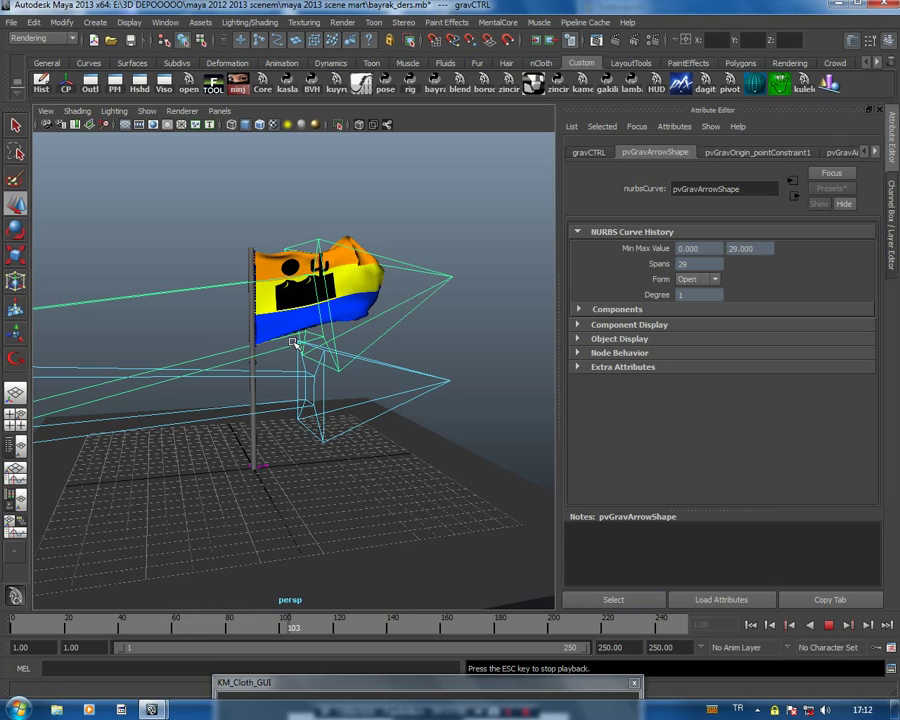
click(845, 627)
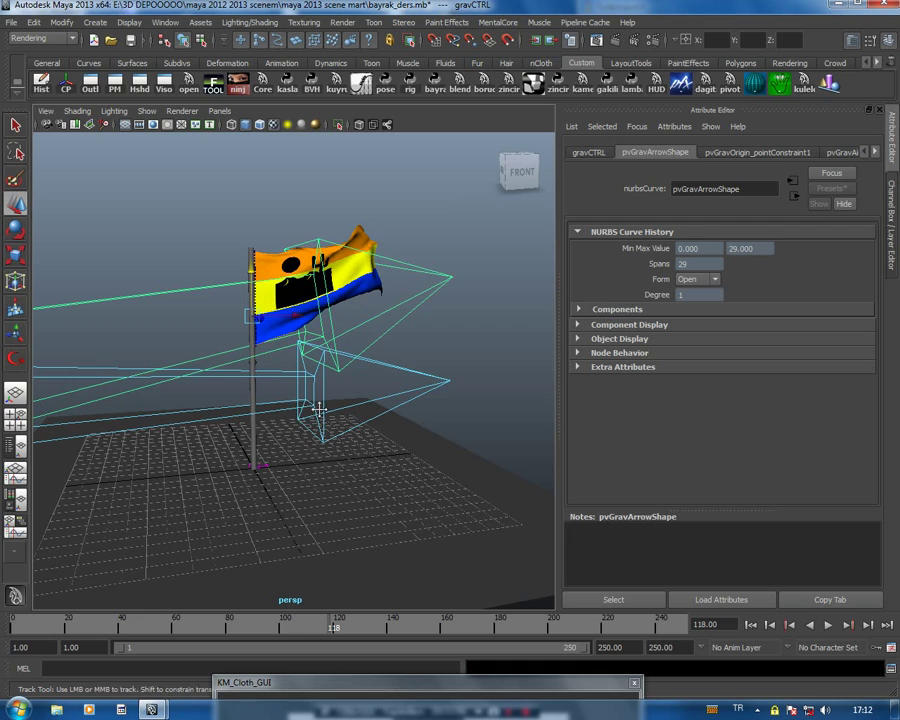
Rotate the gravity control about Z so its arrow tilts slightly downward past the flag
click(254, 382)
key(e)
drag(212, 278, 243, 267)
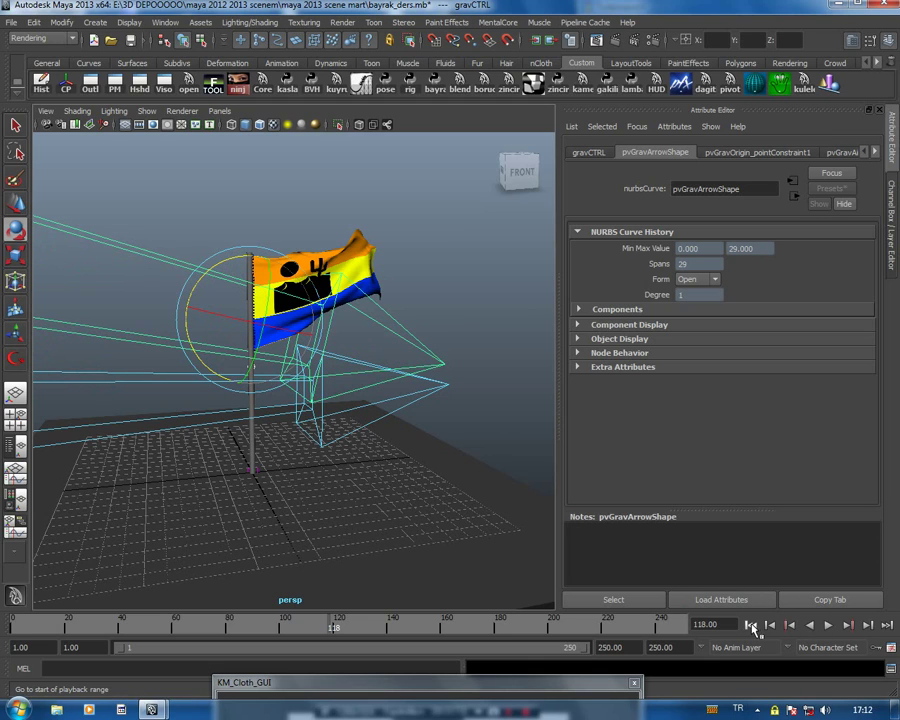
Replay the simulation from the start to examine the flag's motion up close with the tilted gravity, and stop it
click(828, 626)
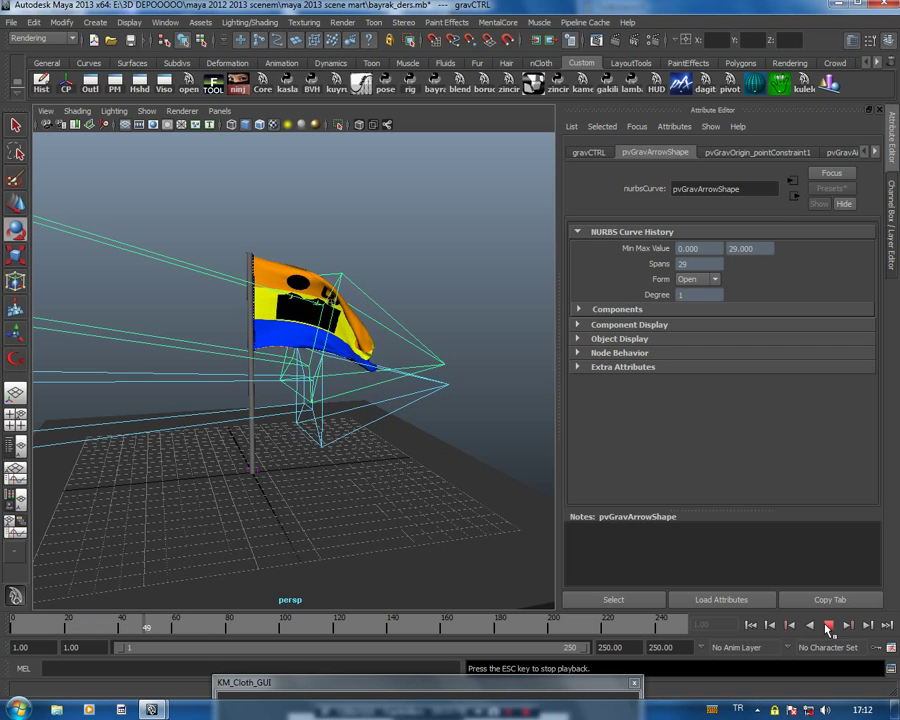
scroll(458, 490, up, 3)
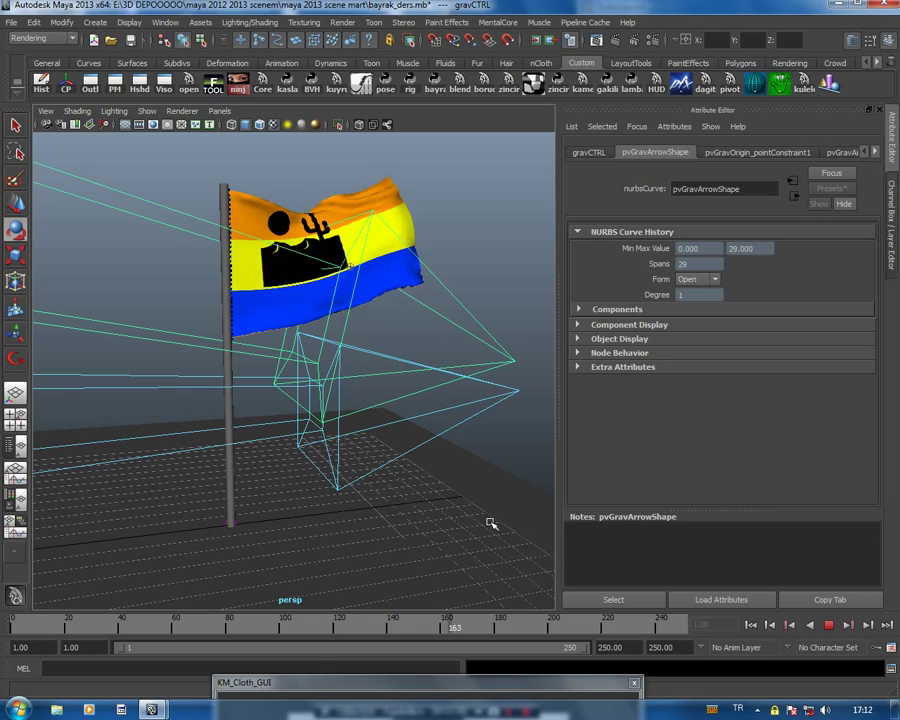
click(828, 625)
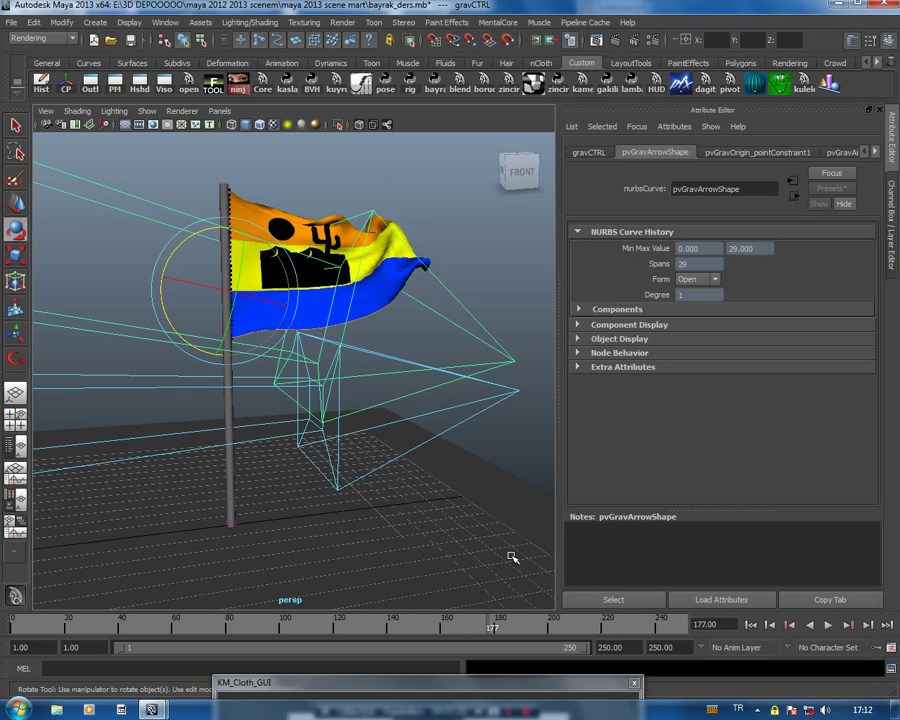